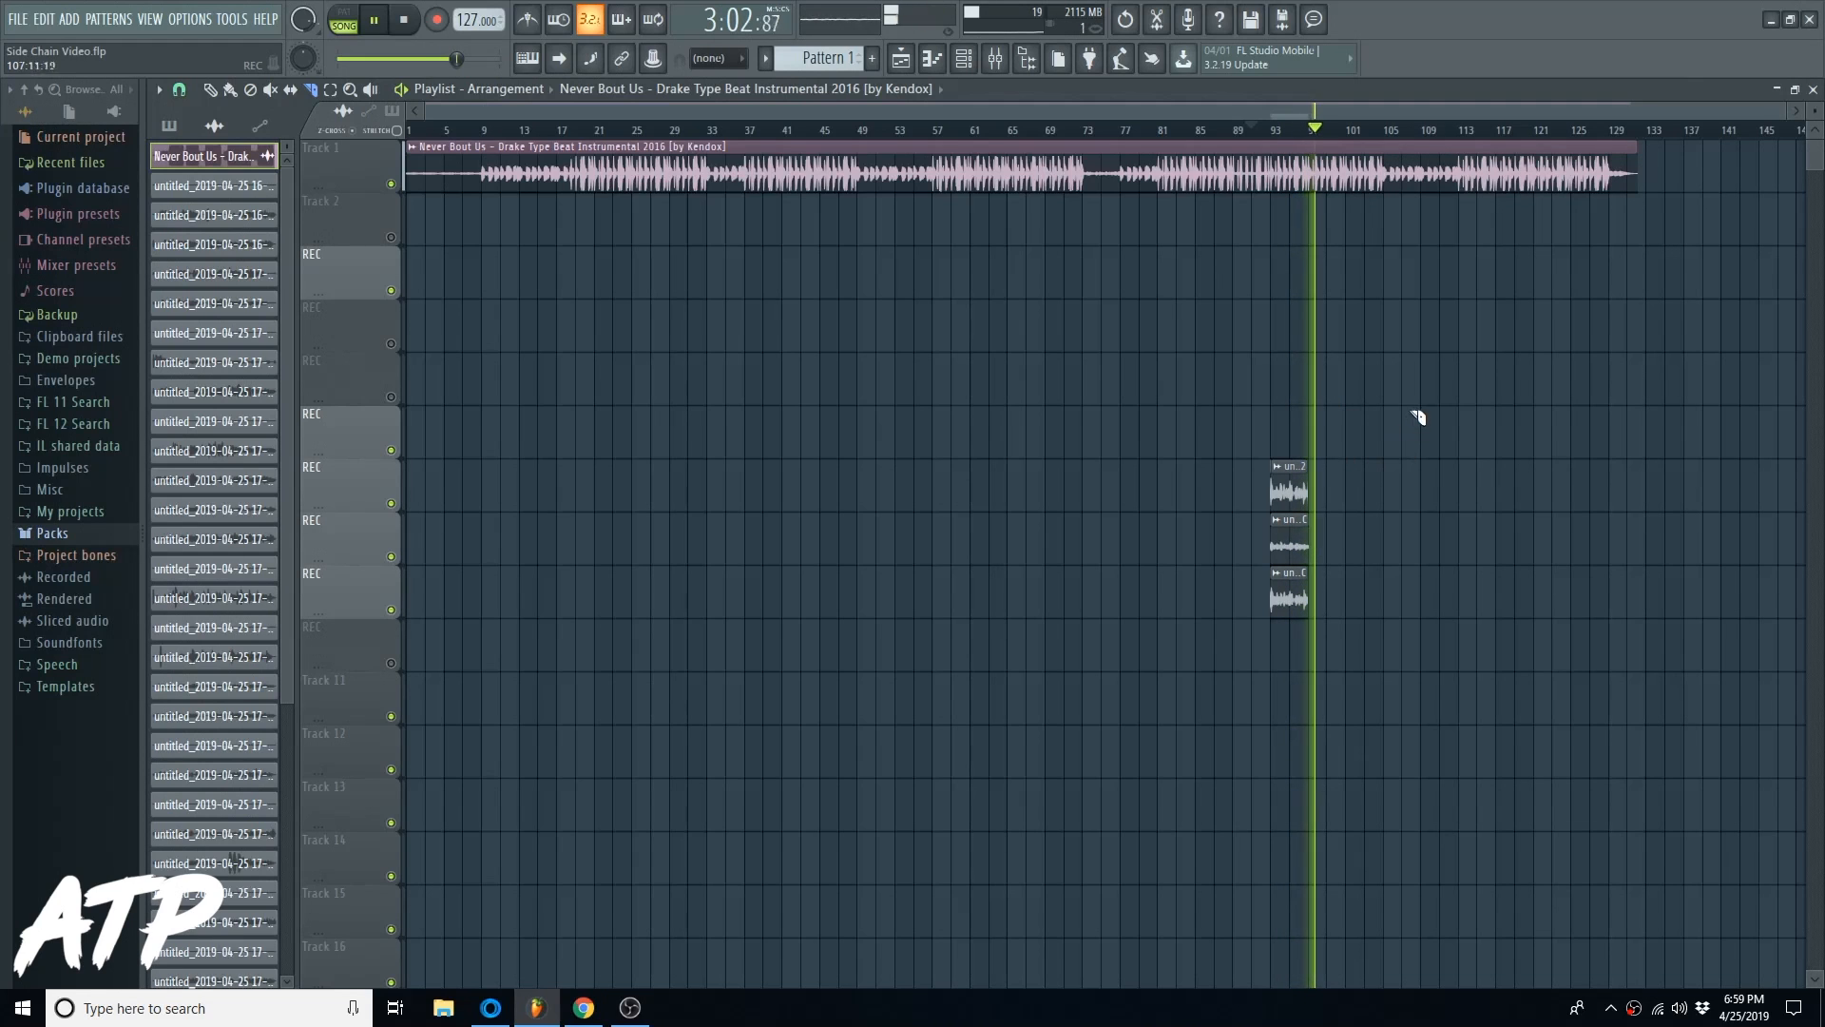
Step: Stop playback, select the Delay track on mixer insert 6, and inspect its H-Delay Stereo settings
{"action": "key", "text": "space"}
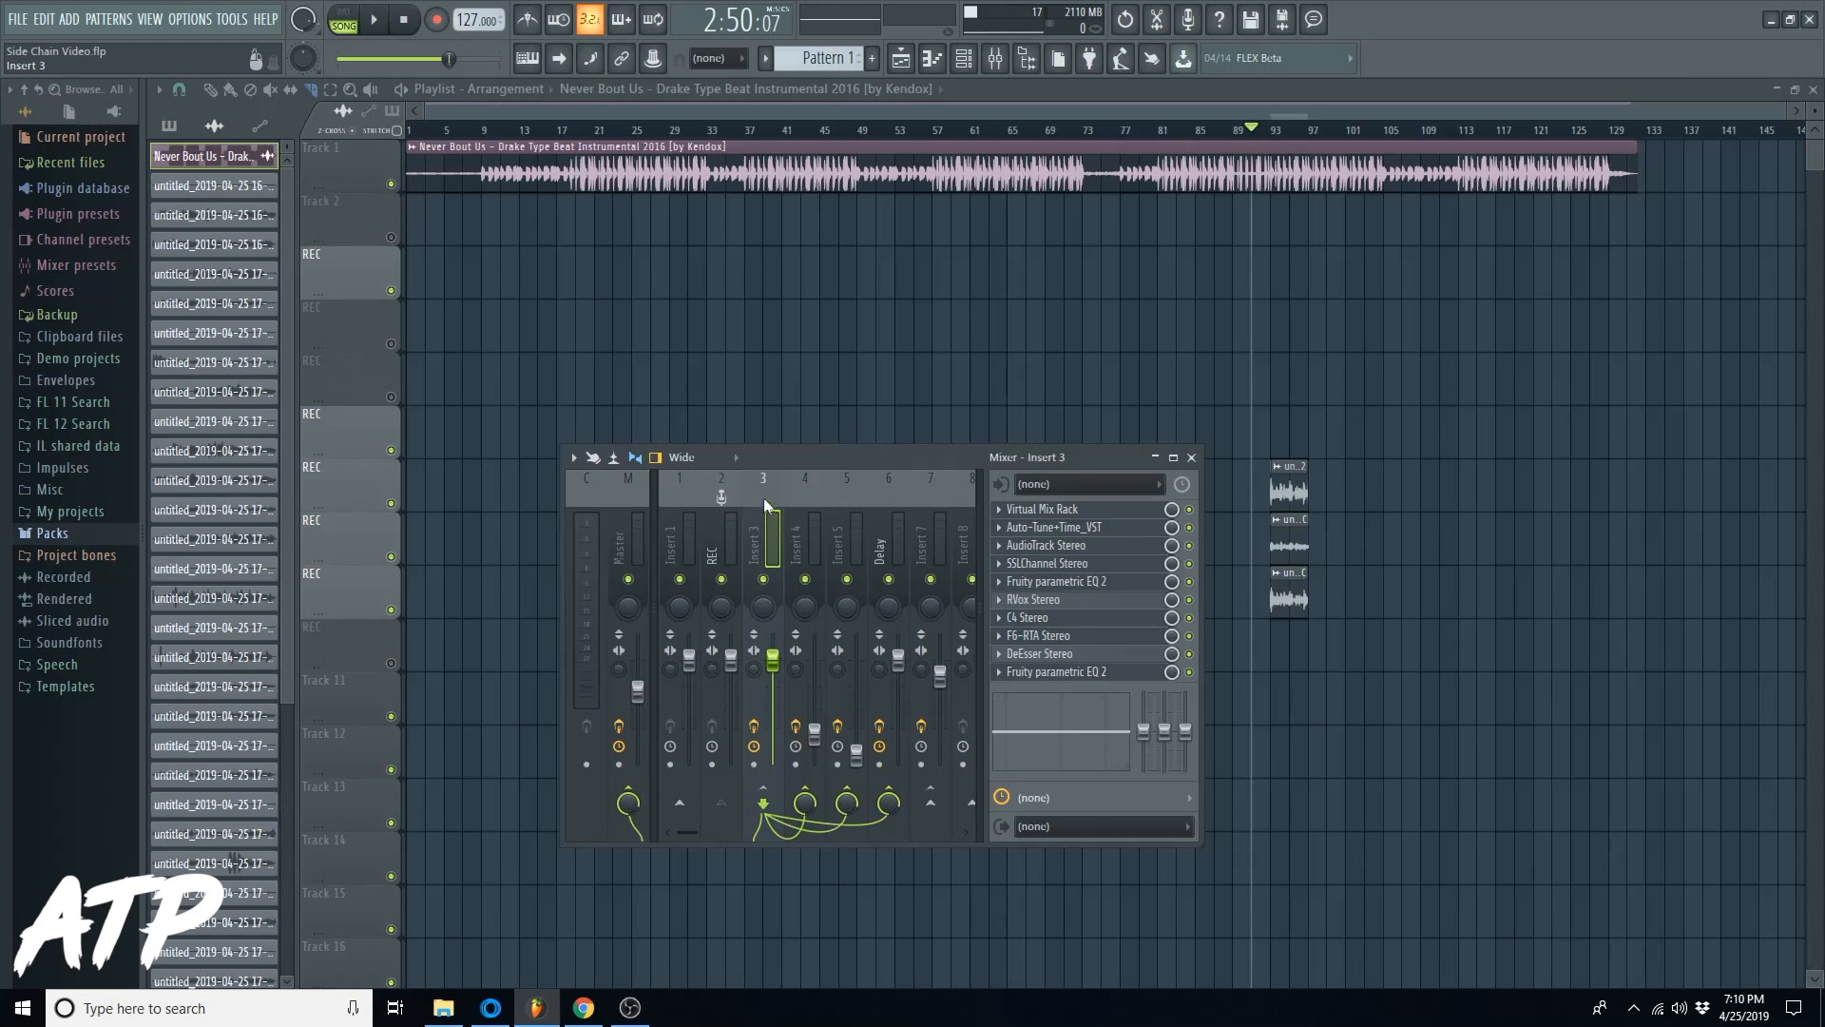
{"action": "left_click", "coordinate": [896, 795]}
{"action": "left_click", "coordinate": [890, 804]}
{"action": "left_click", "coordinate": [888, 528]}
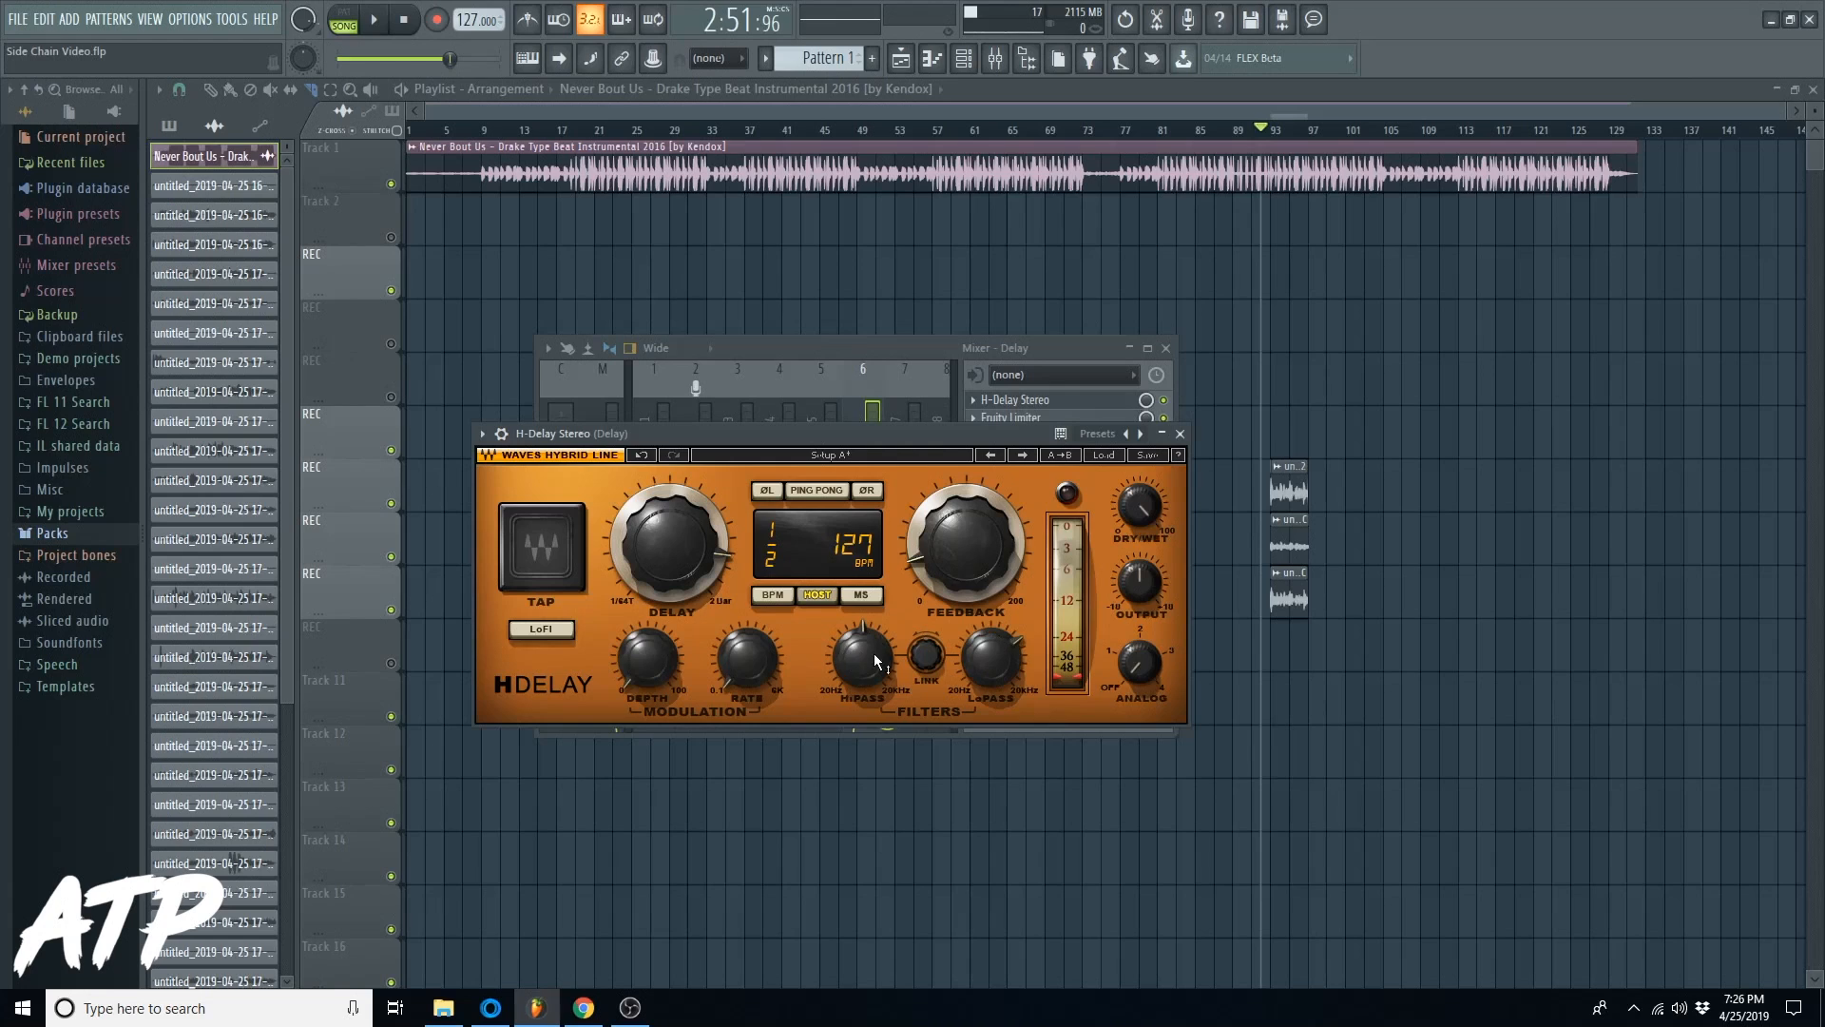
{"action": "mouse_move", "coordinate": [854, 696]}
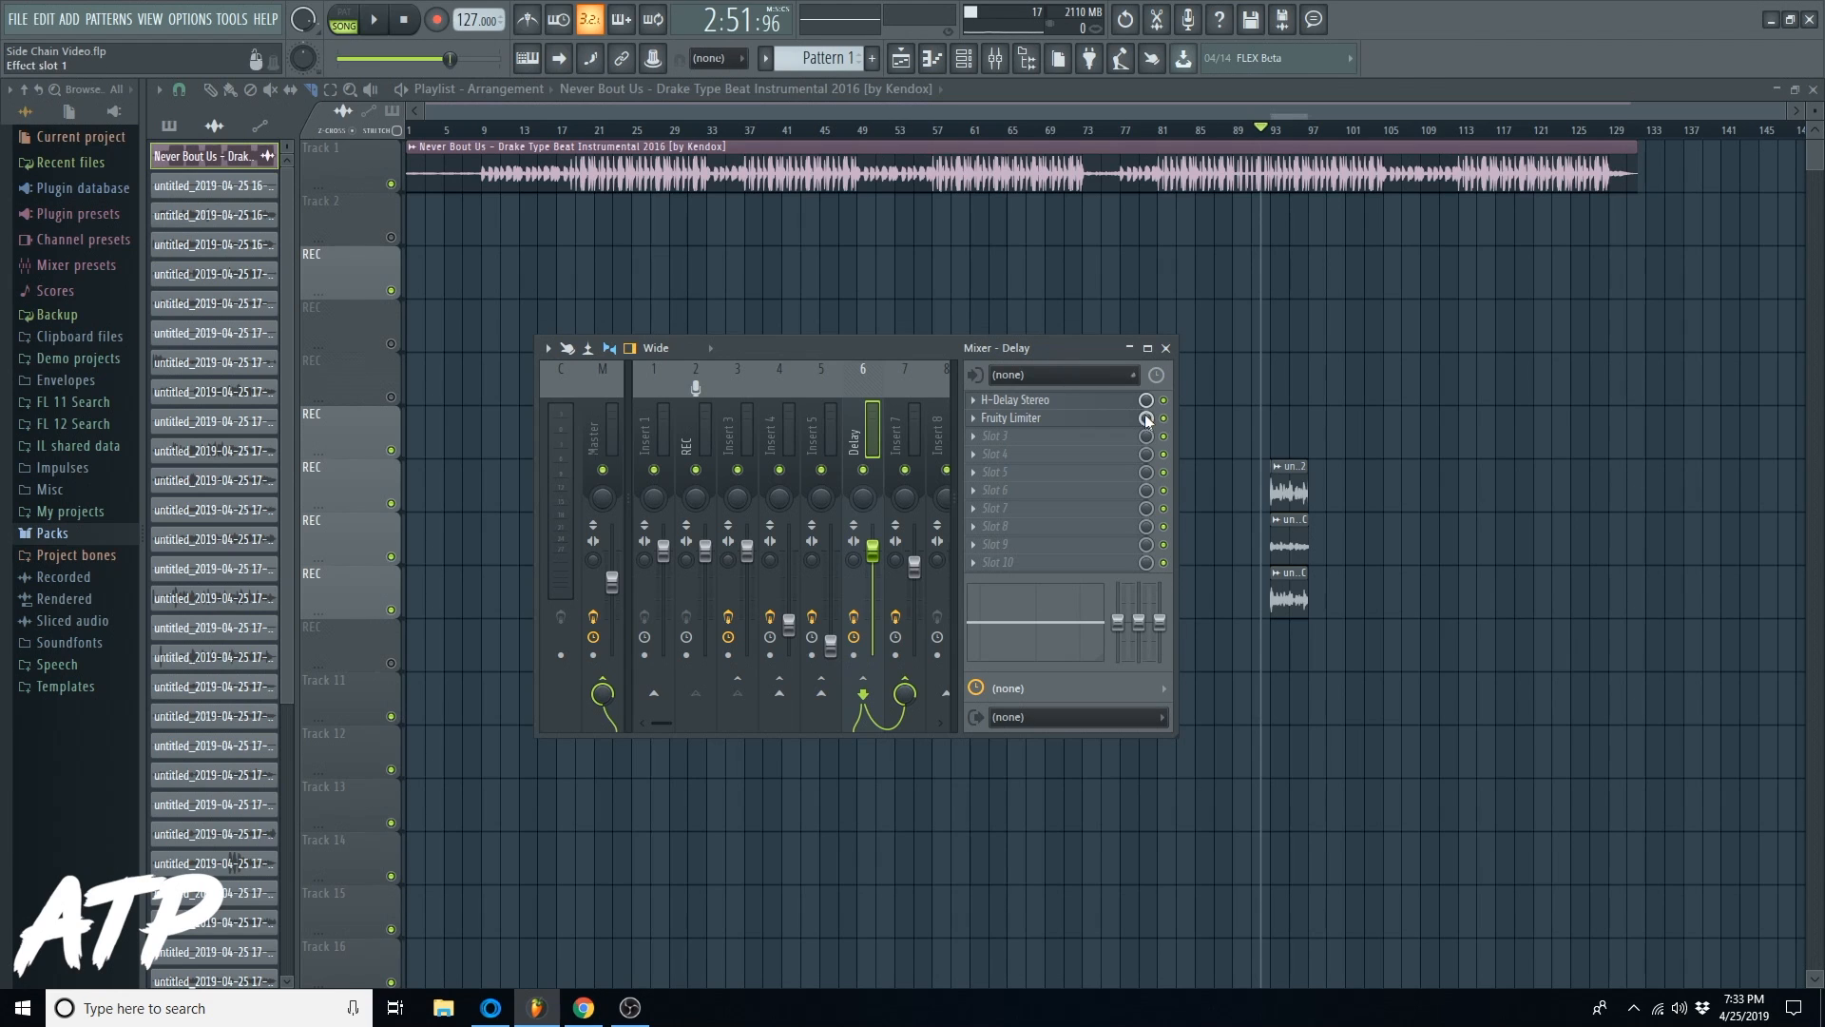
Step: Audition the vocal section with the Fruity Limiter on the Delay track bypassed
{"action": "key", "text": "space"}
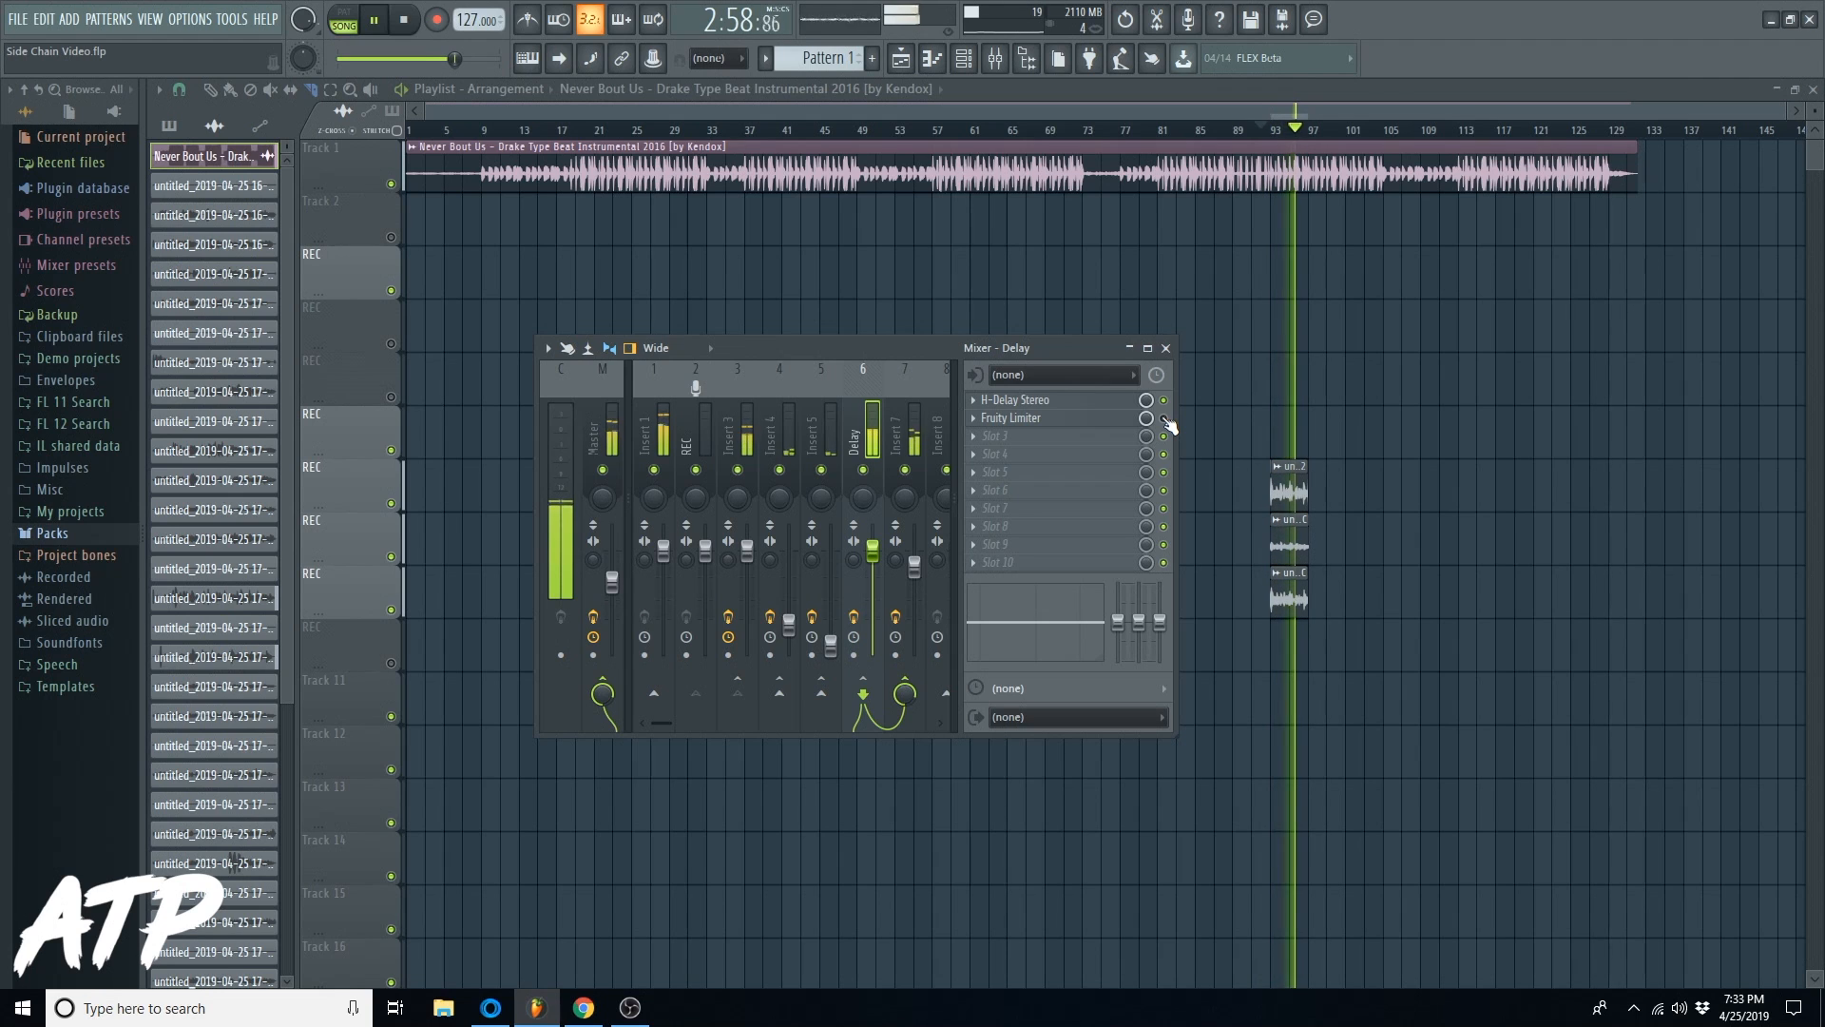
{"action": "key", "text": "space"}
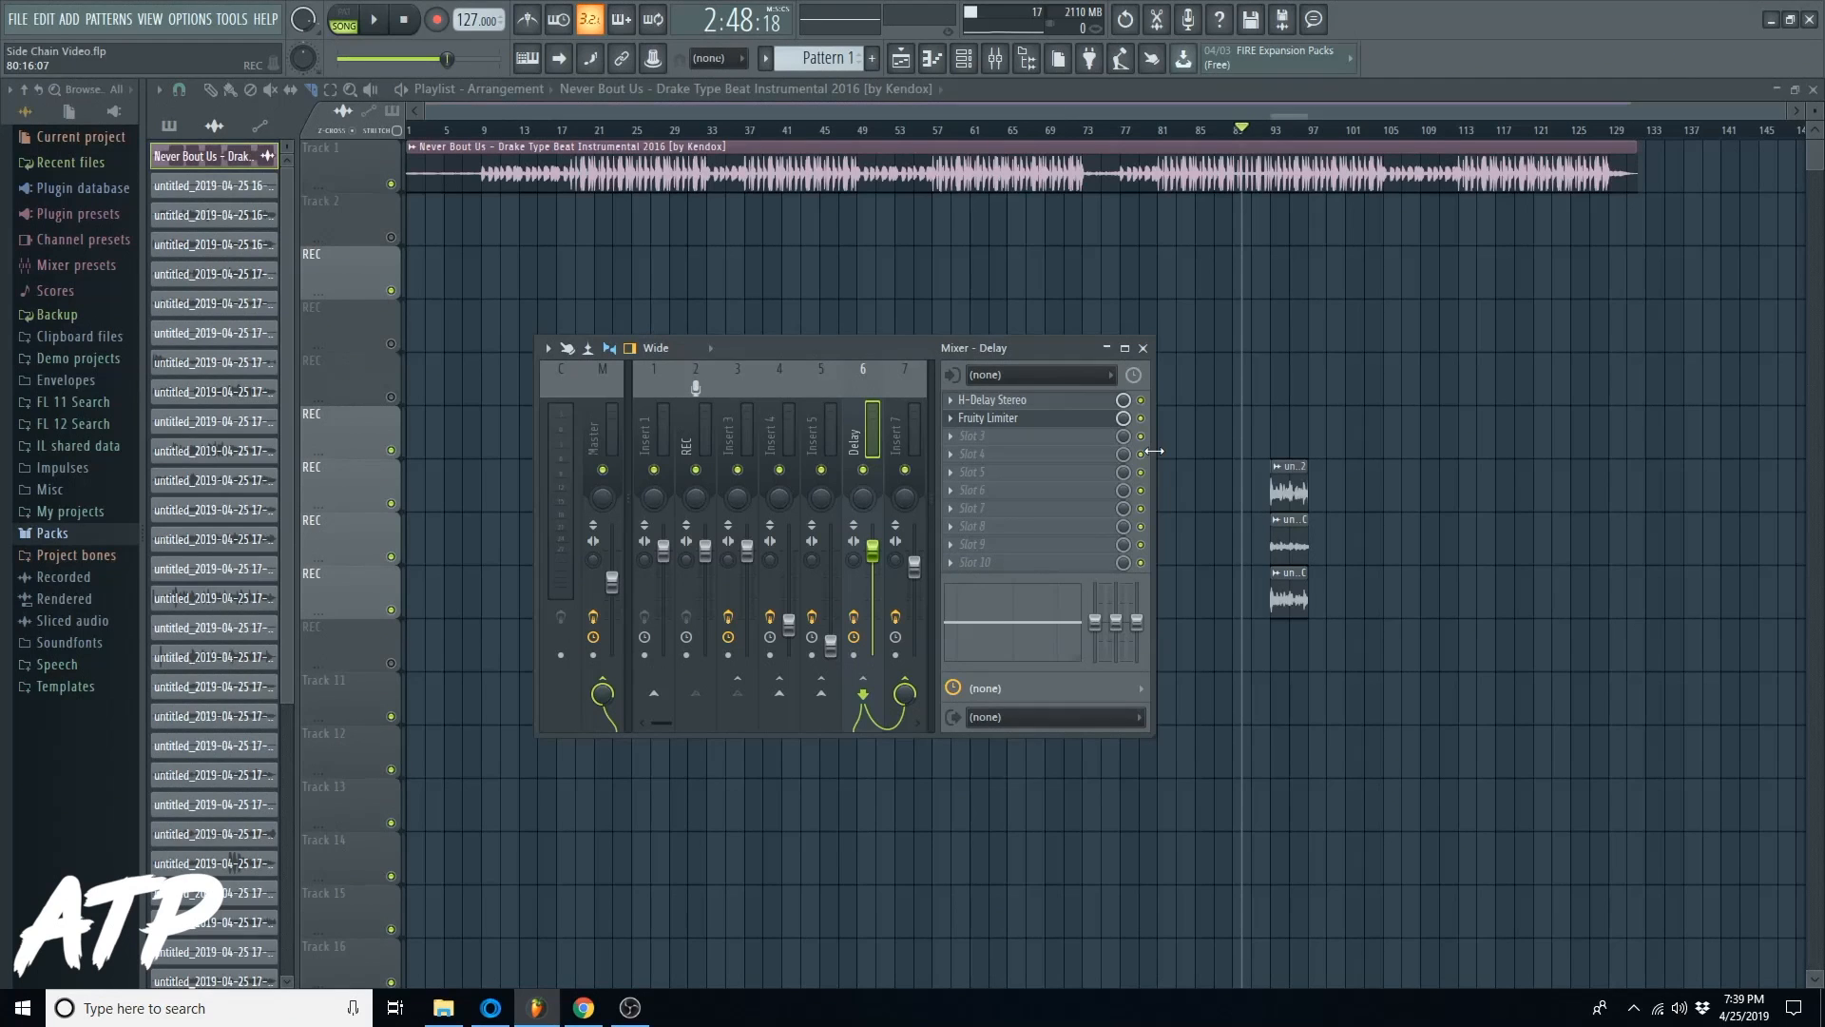
Step: Open the Fruity Limiter on the Delay track, check its sidechain input, and place its window clear of the effect slots
{"action": "left_click", "coordinate": [1020, 423]}
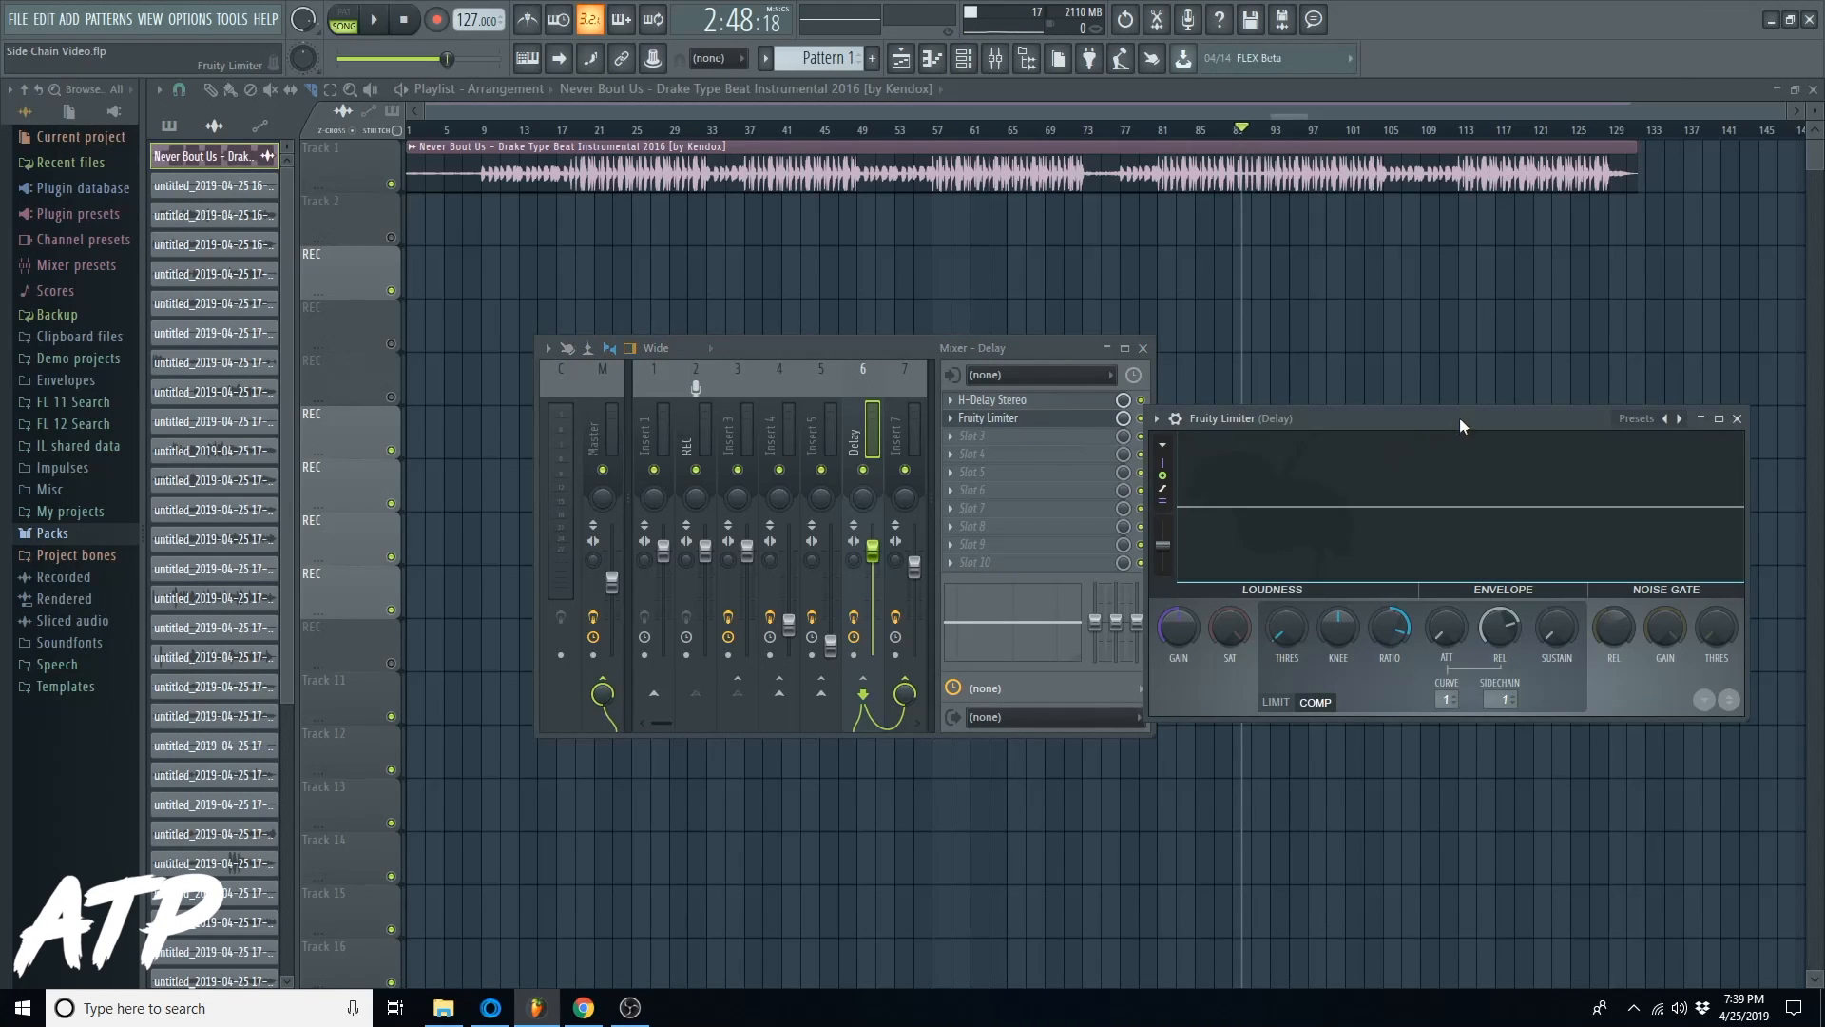
{"action": "left_click_drag", "start_coordinate": [1466, 416], "coordinate": [954, 420]}
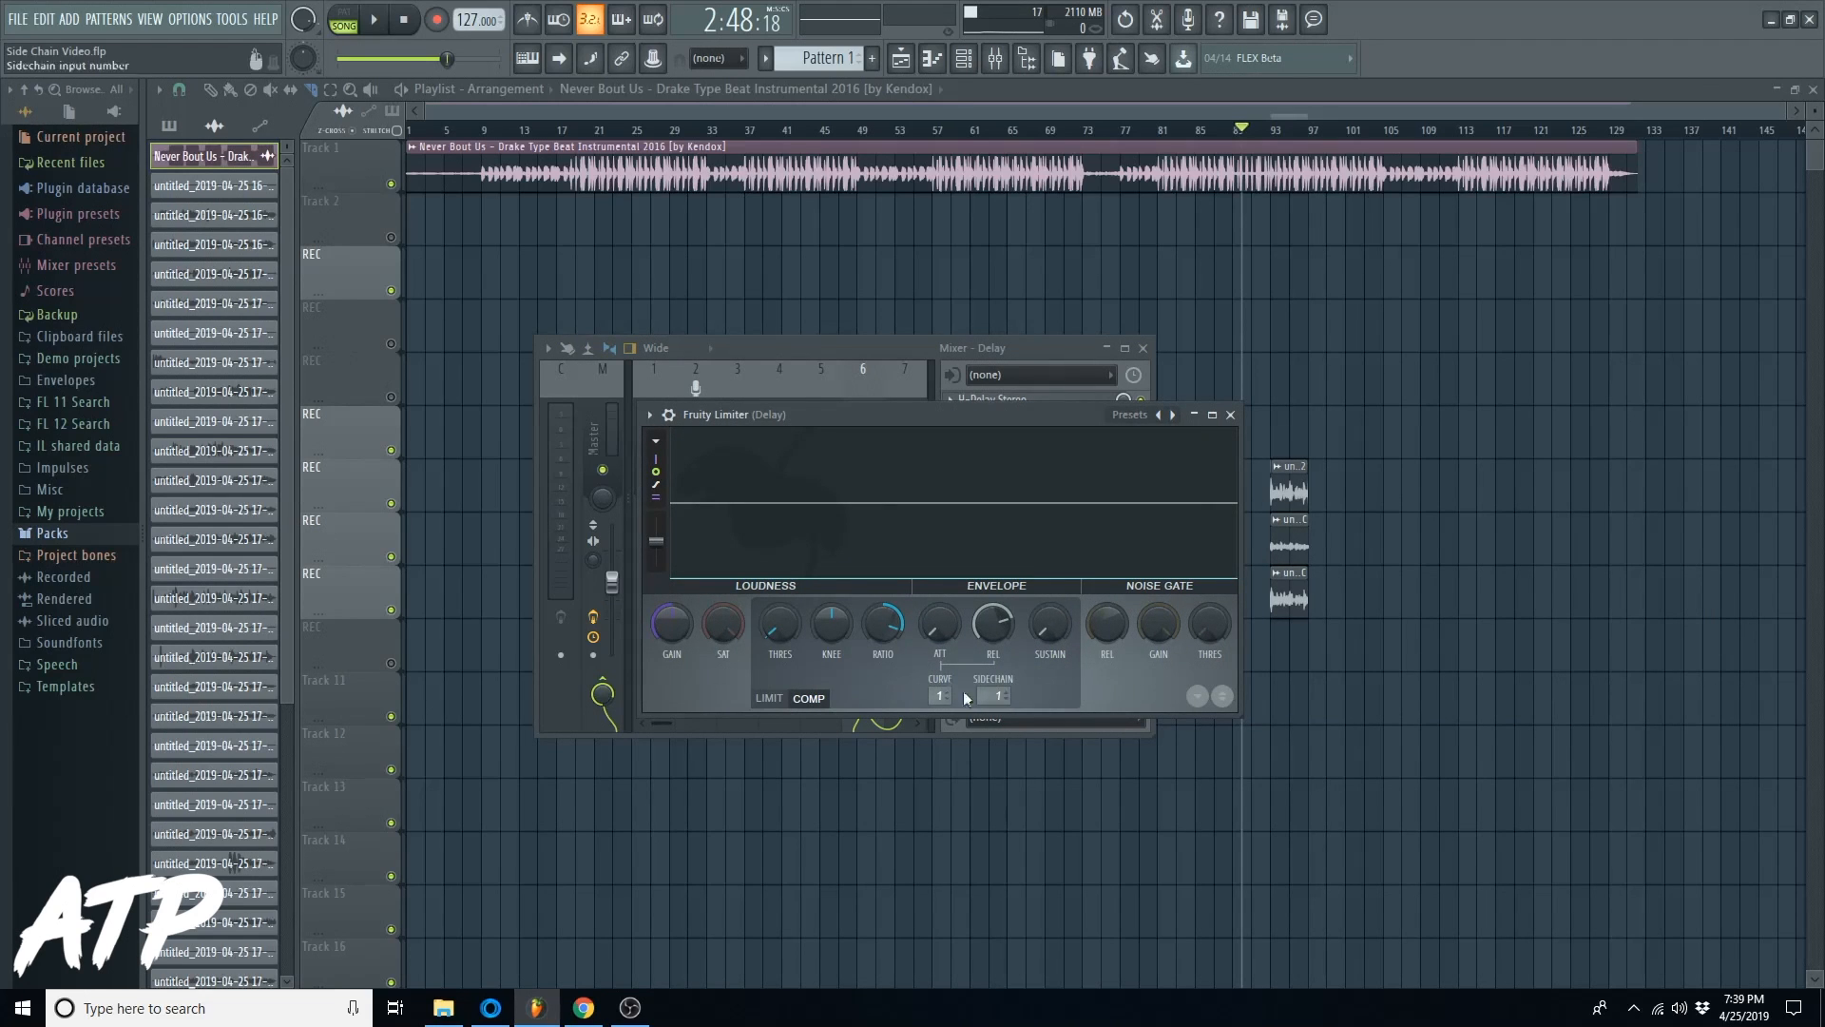
{"action": "left_click", "coordinate": [992, 695]}
{"action": "left_click", "coordinate": [1040, 721]}
{"action": "left_click_drag", "start_coordinate": [920, 409], "coordinate": [1202, 424]}
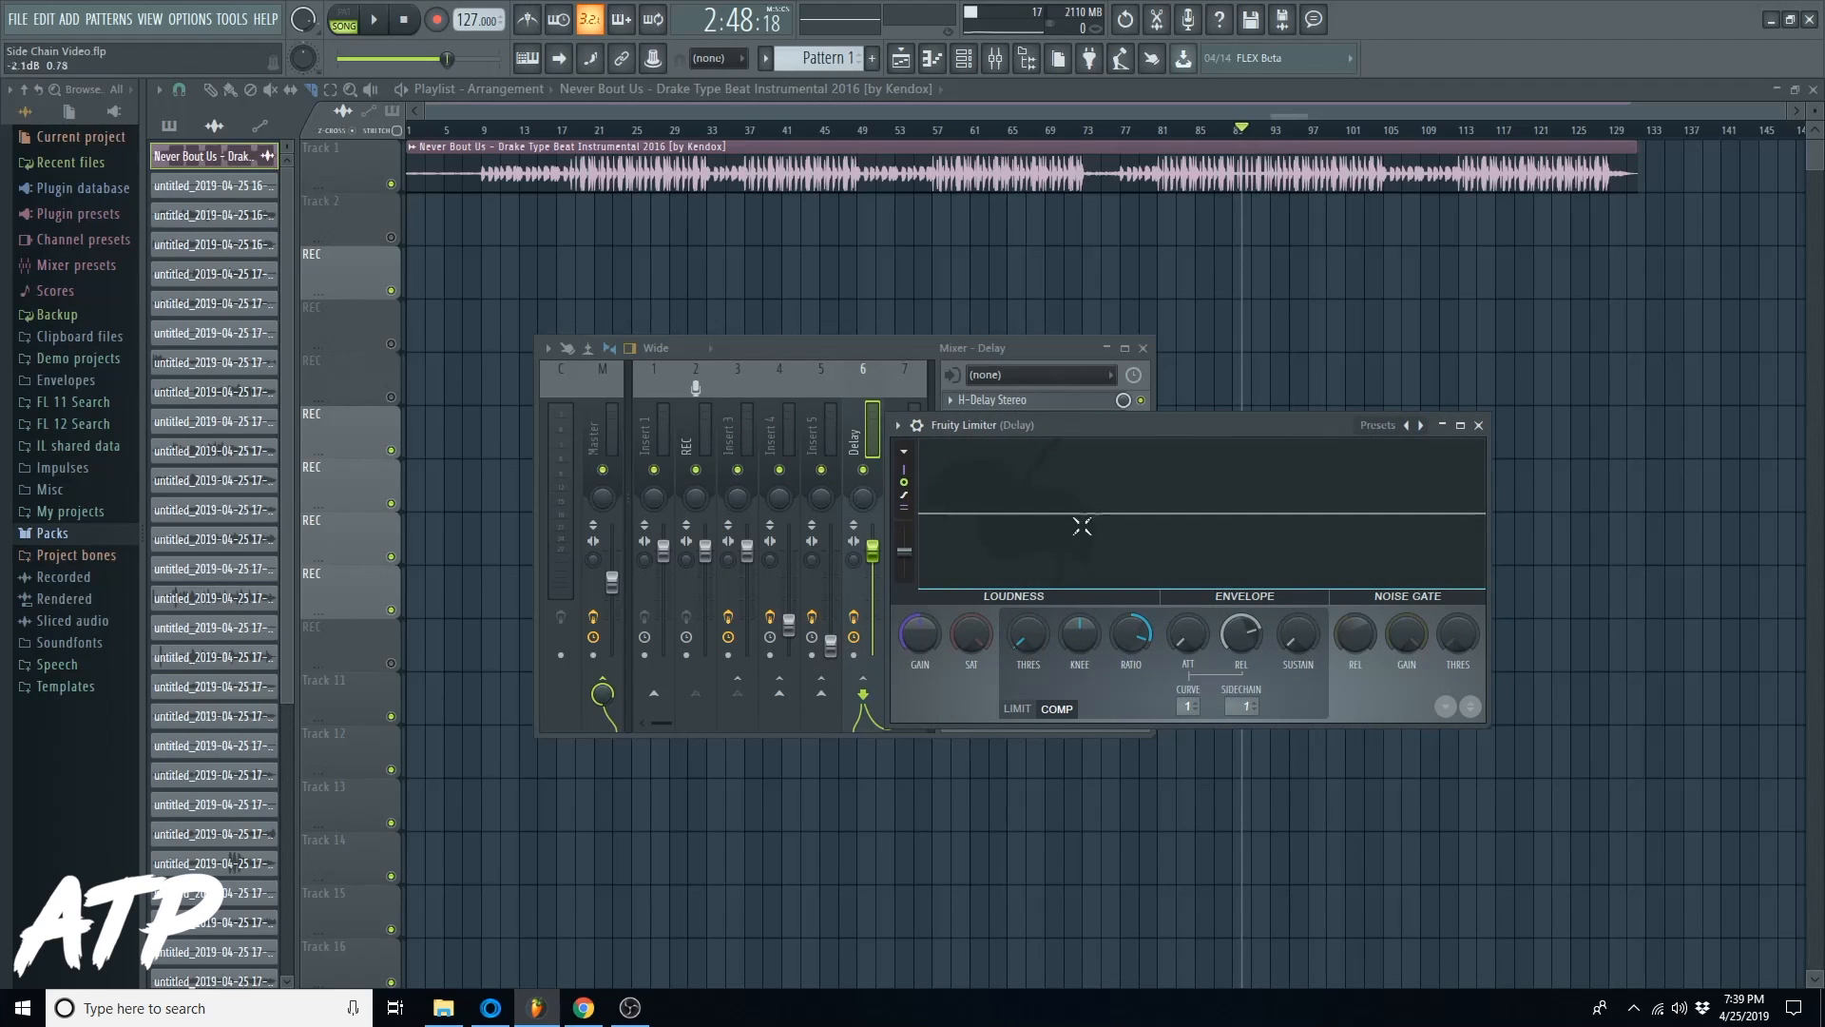
{"action": "left_click_drag", "start_coordinate": [1065, 426], "coordinate": [1046, 516]}
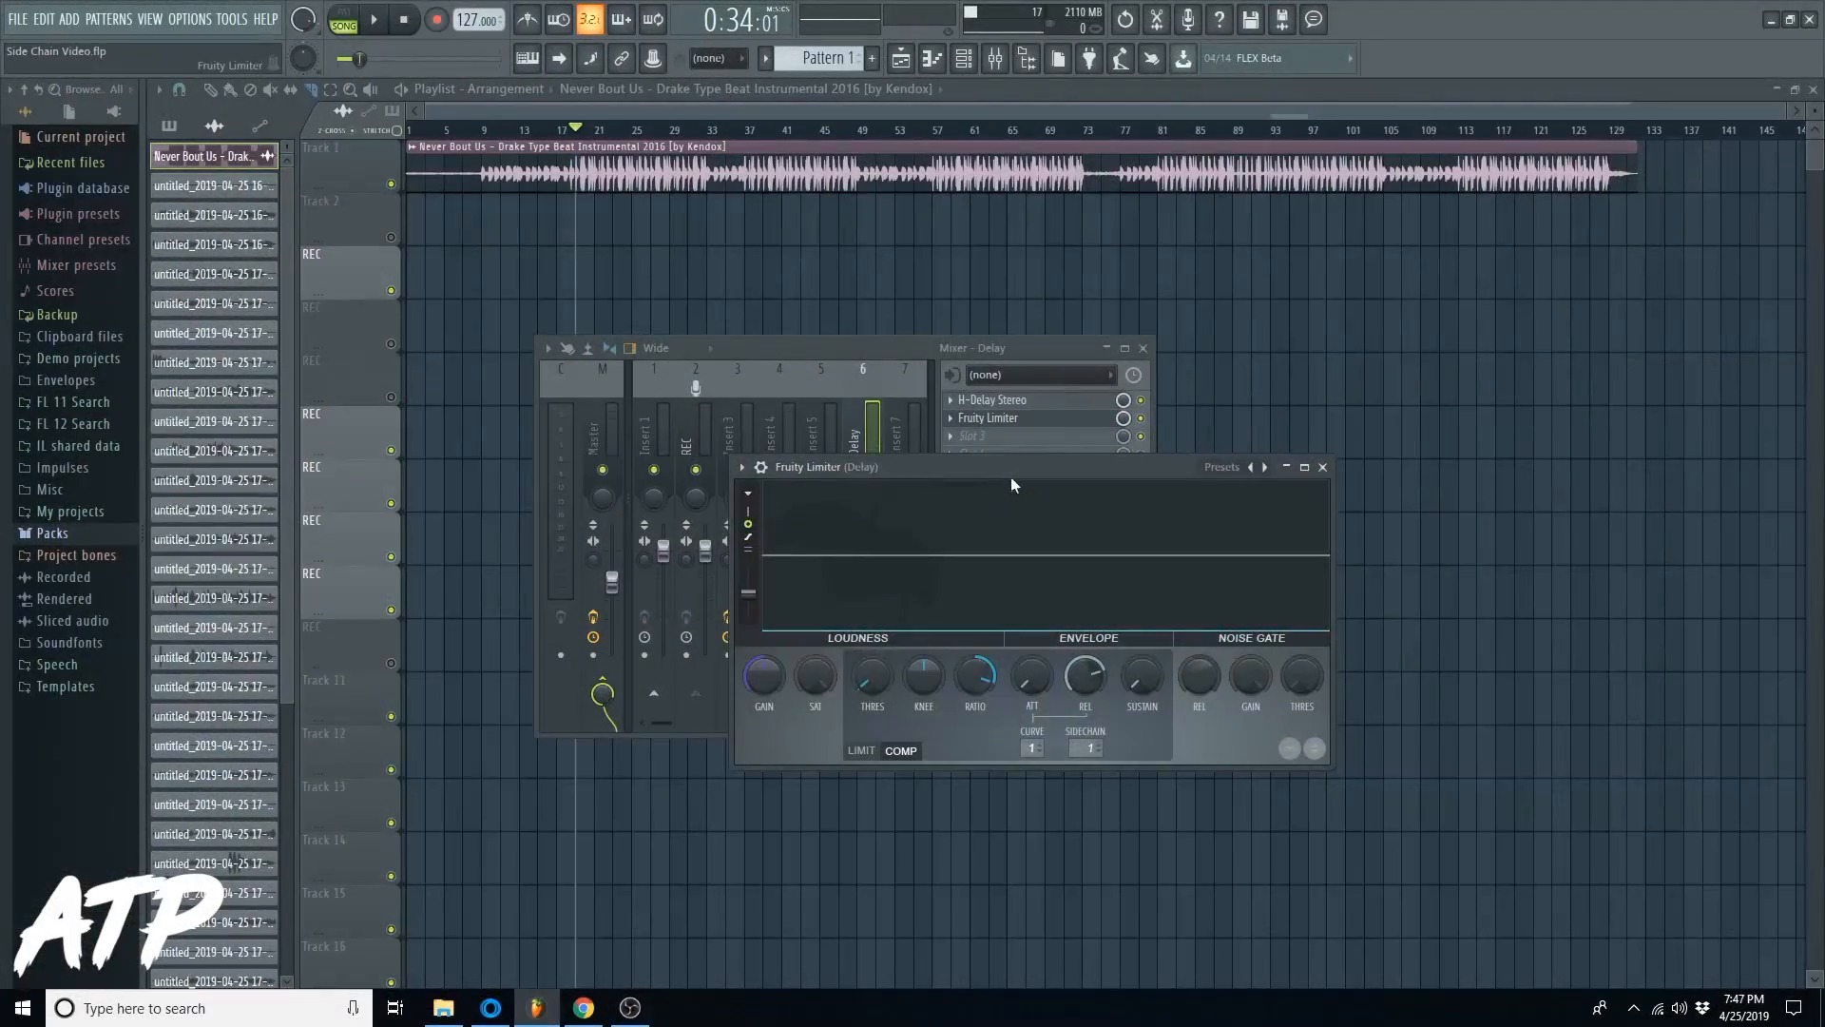
{"action": "left_click_drag", "start_coordinate": [1015, 470], "coordinate": [948, 420]}
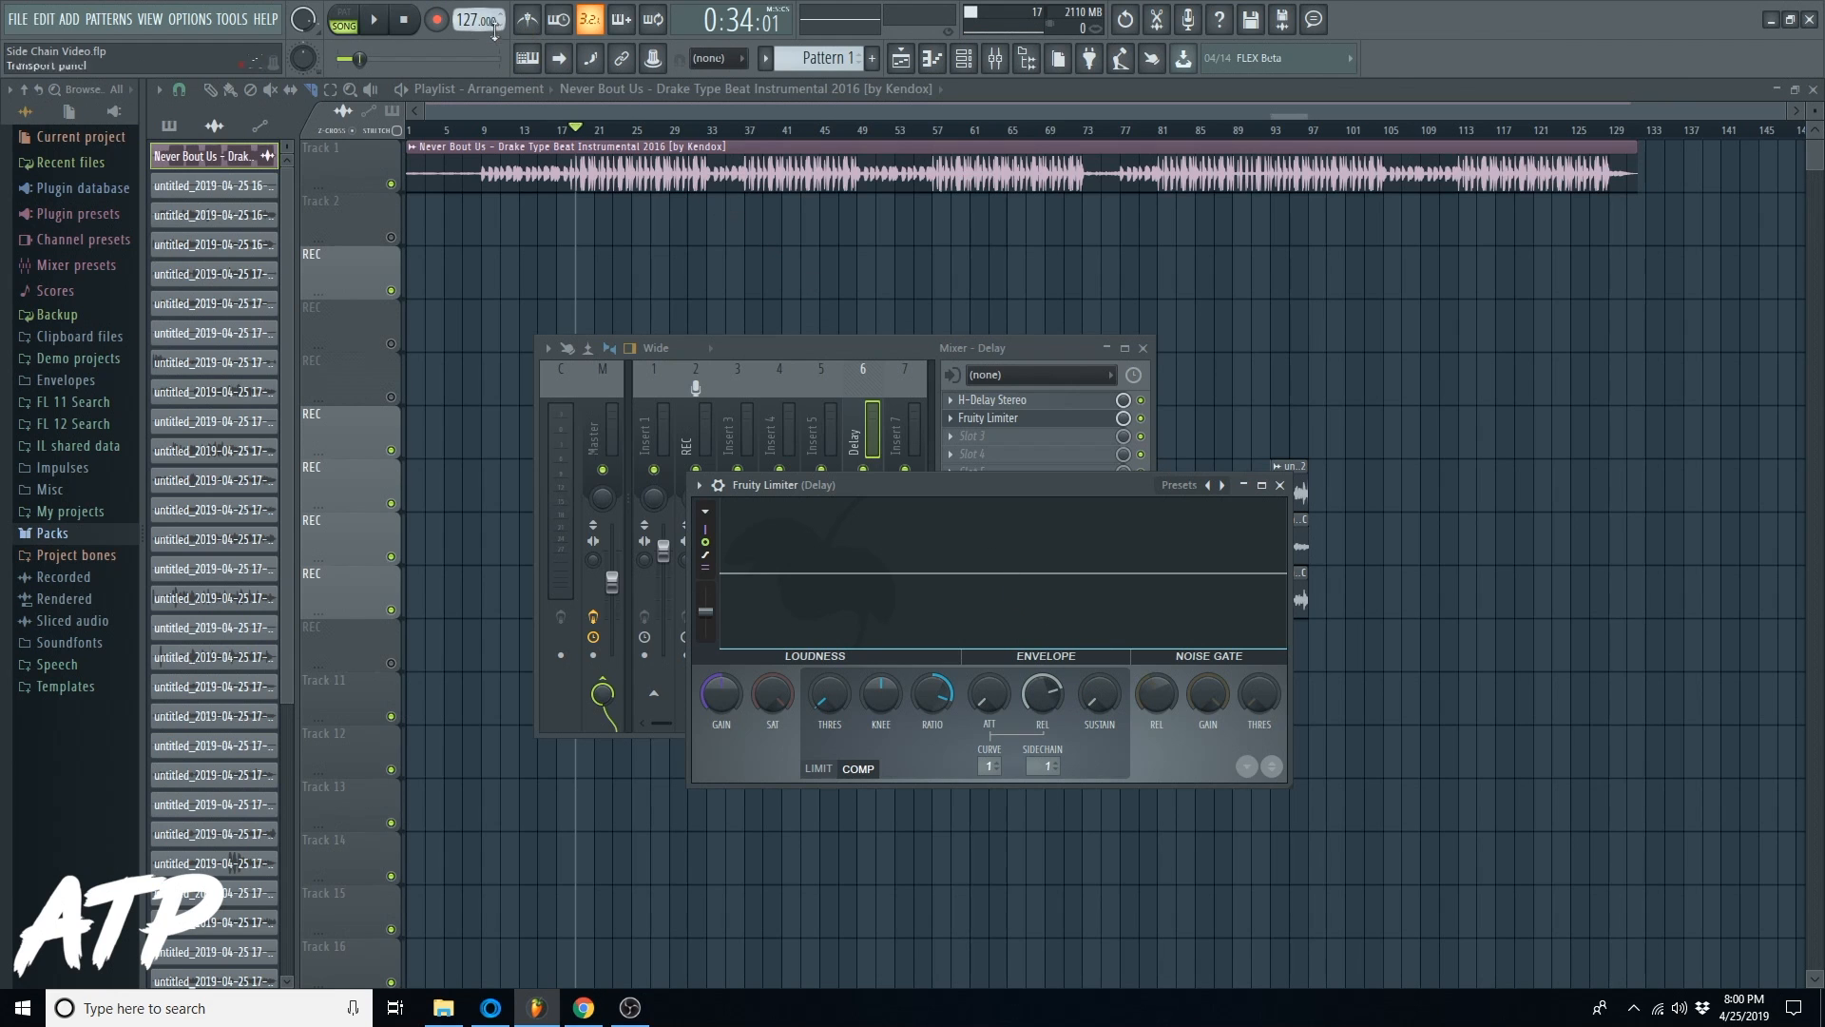
Step: Switch to the Delay Calculator page in Chrome and calculate reverb and delay times for 127 BPM
{"action": "right_click", "coordinate": [584, 1007]}
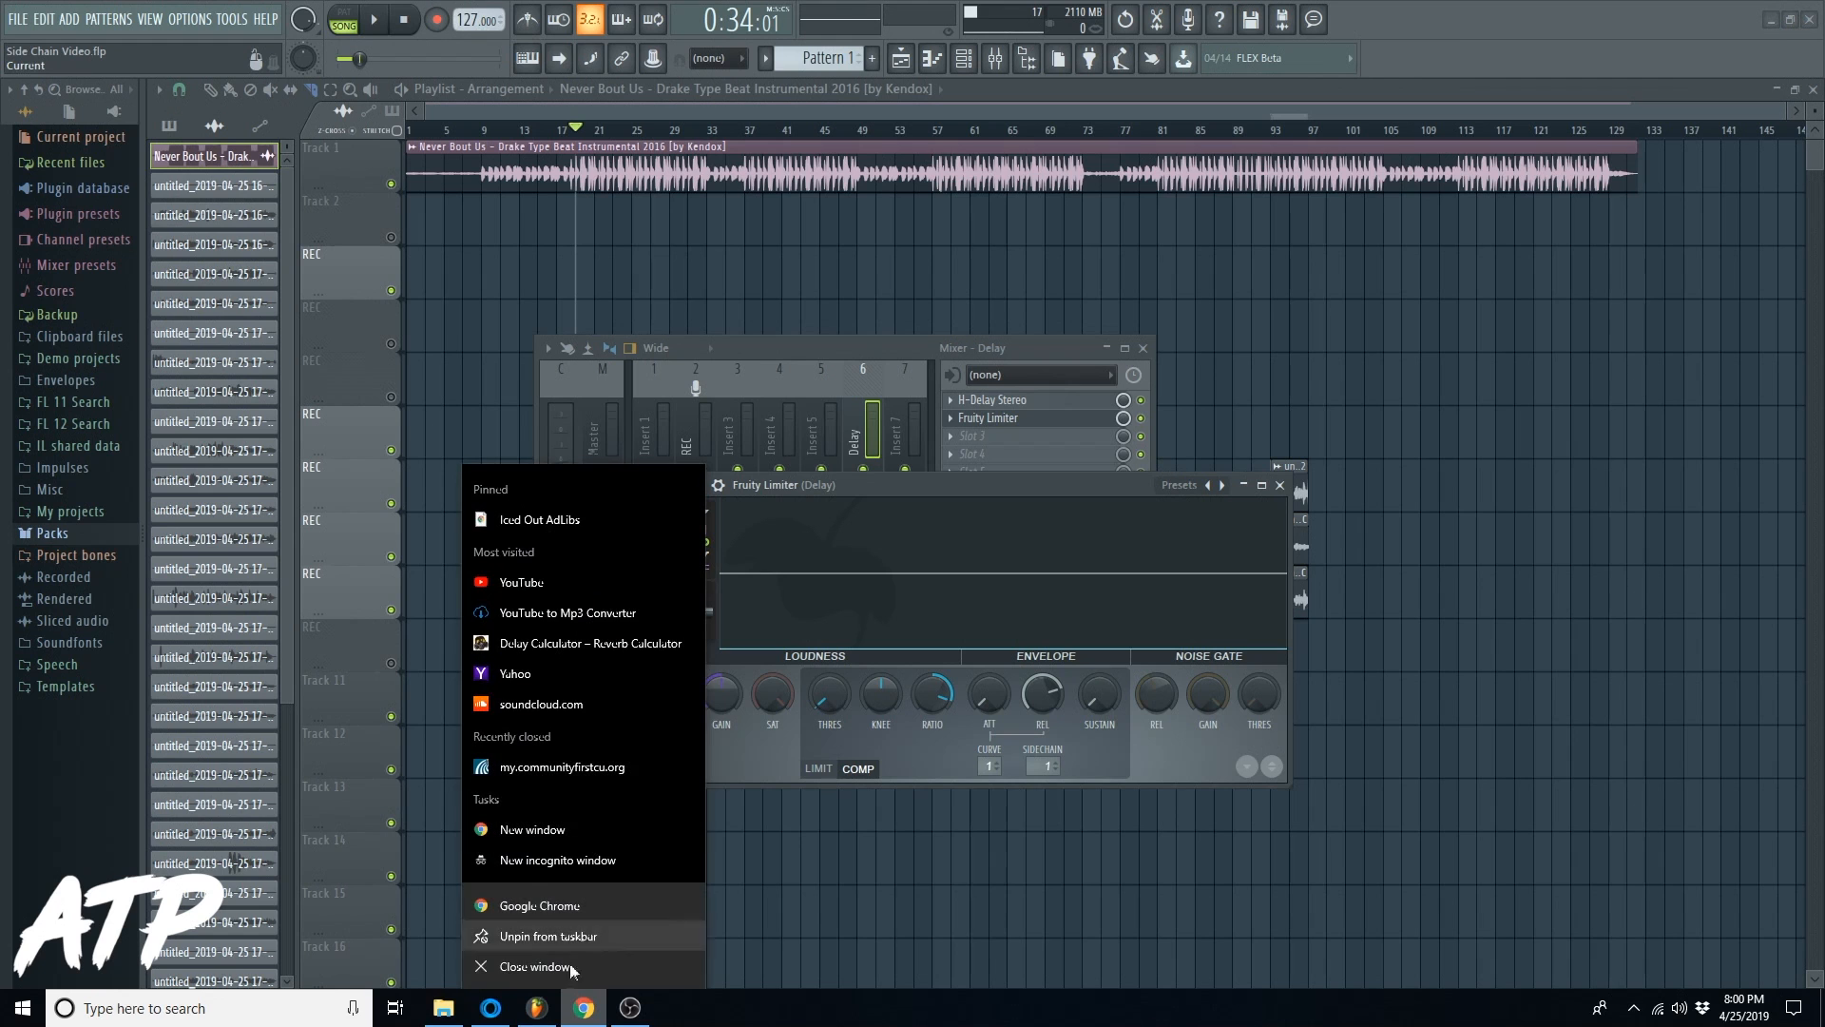
{"action": "left_click", "coordinate": [586, 1012]}
{"action": "double_click", "coordinate": [461, 268]}
{"action": "type", "text": "127"}
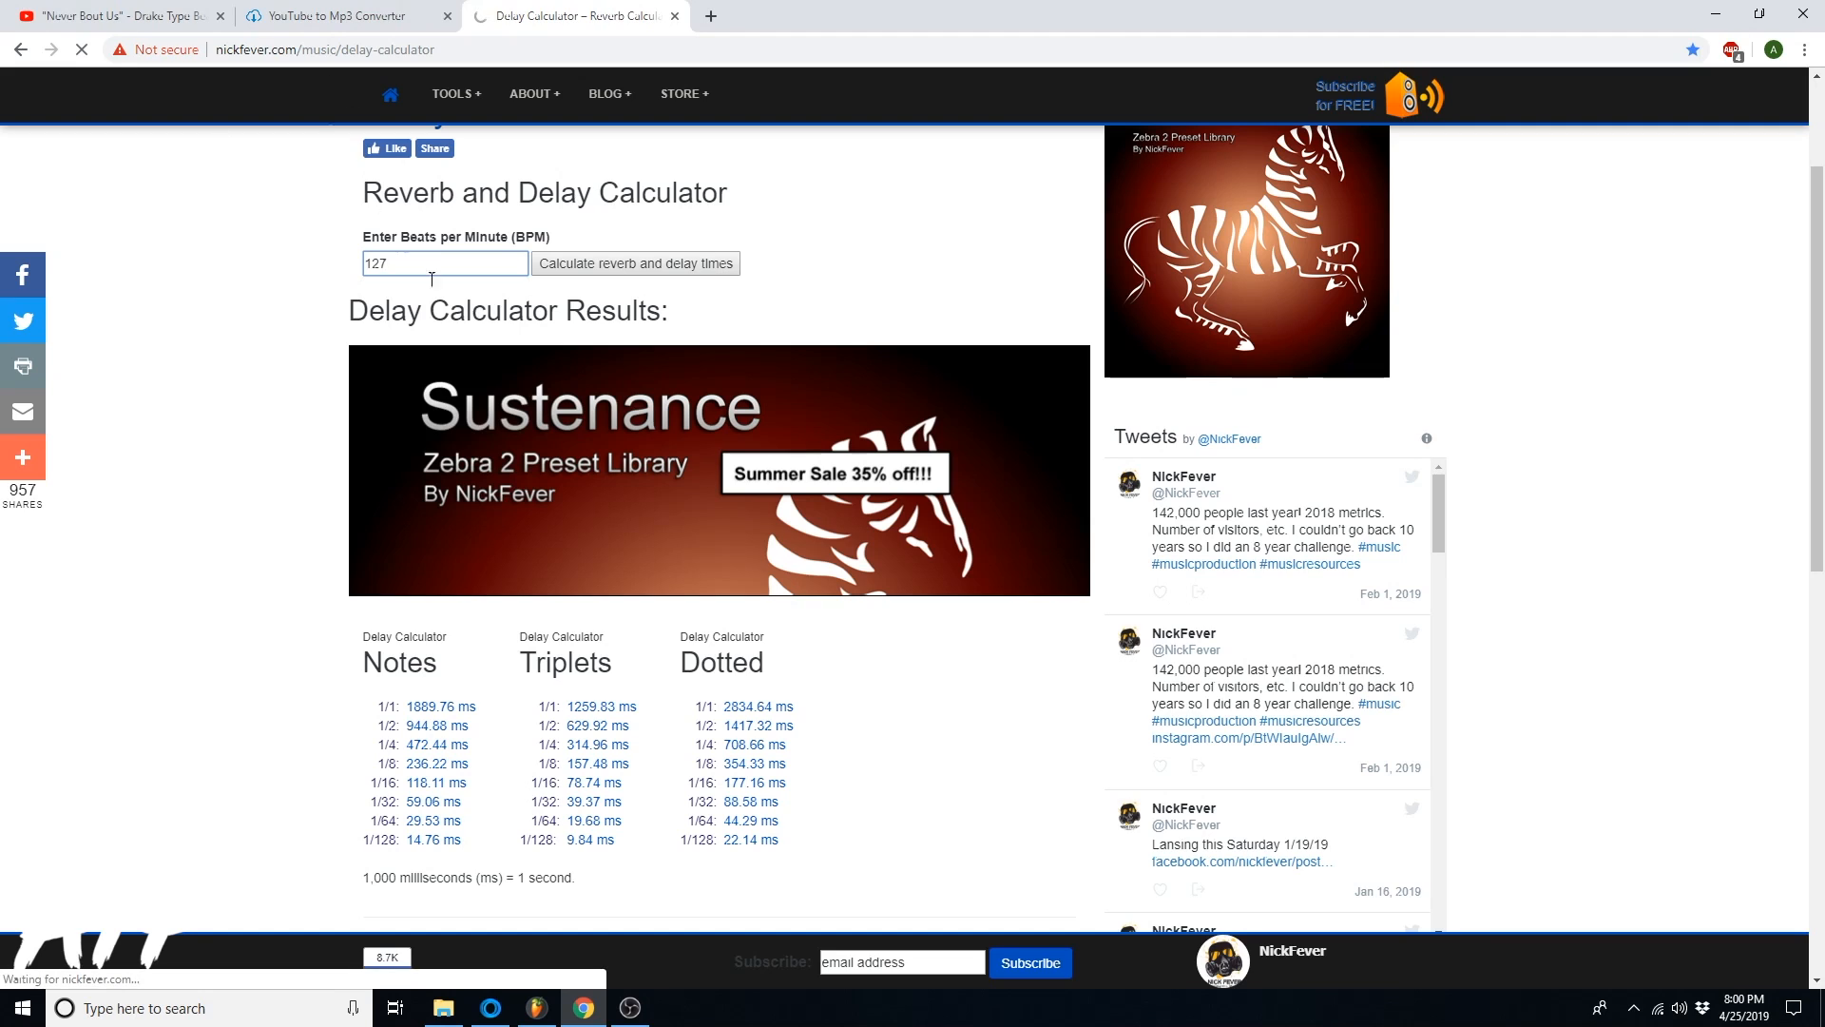
Step: Examine the calculated note delay times, focusing on the 1/2 note value in the Notes column
{"action": "scroll", "coordinate": [479, 371], "scroll_direction": "down", "scroll_amount": 6}
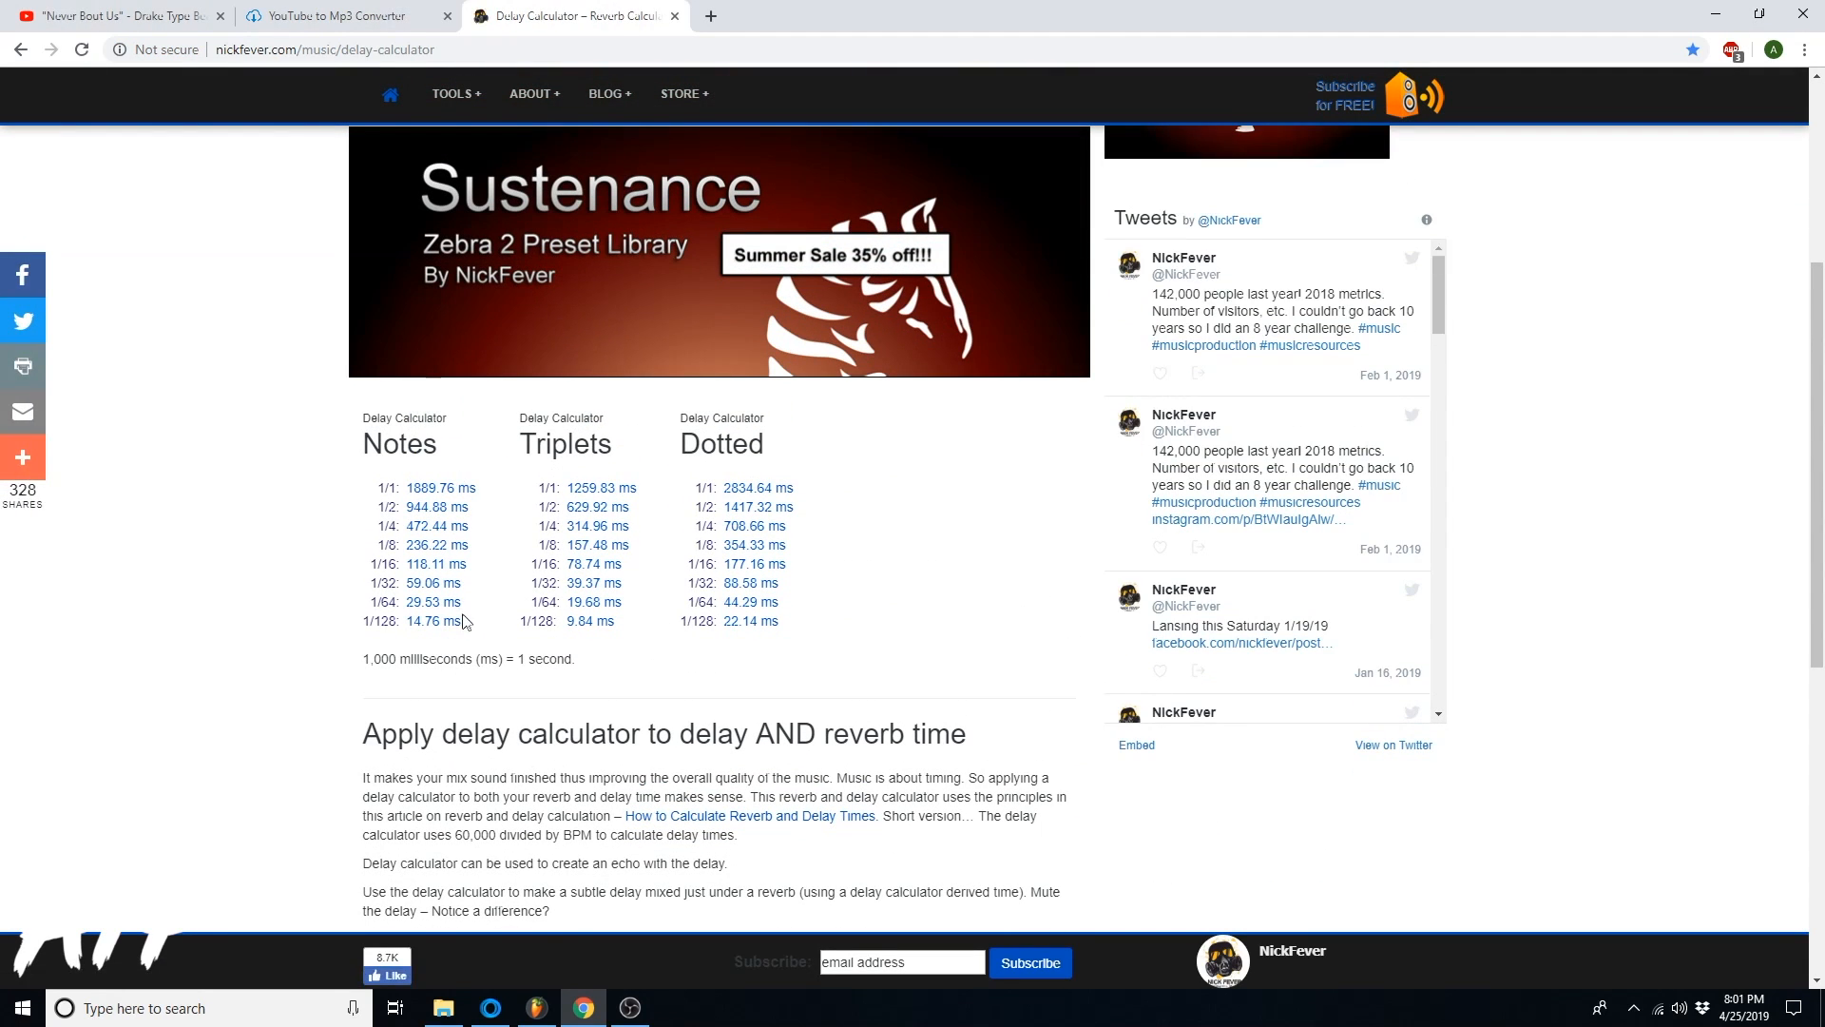
{"action": "scroll", "coordinate": [480, 613], "scroll_direction": "up", "scroll_amount": 3}
{"action": "scroll", "coordinate": [453, 601], "scroll_direction": "down", "scroll_amount": 1}
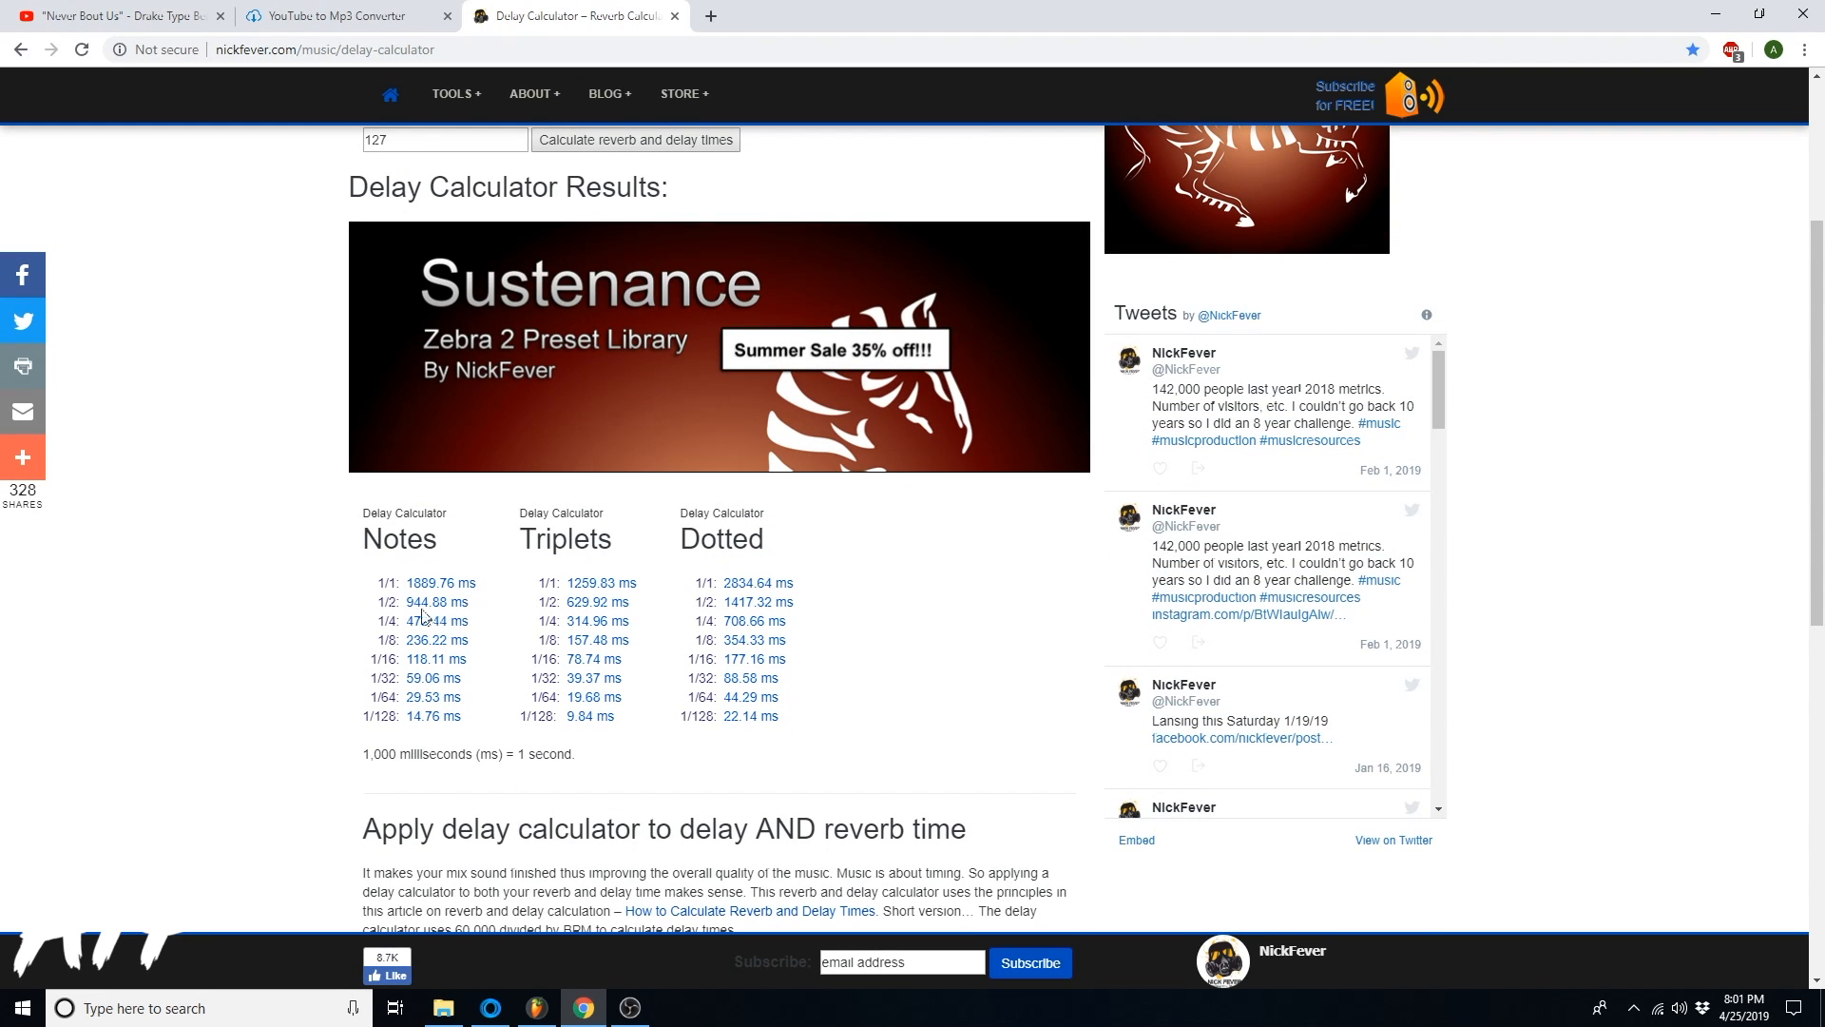
{"action": "left_click_drag", "start_coordinate": [381, 601], "coordinate": [476, 610]}
{"action": "left_click", "coordinate": [476, 609]}
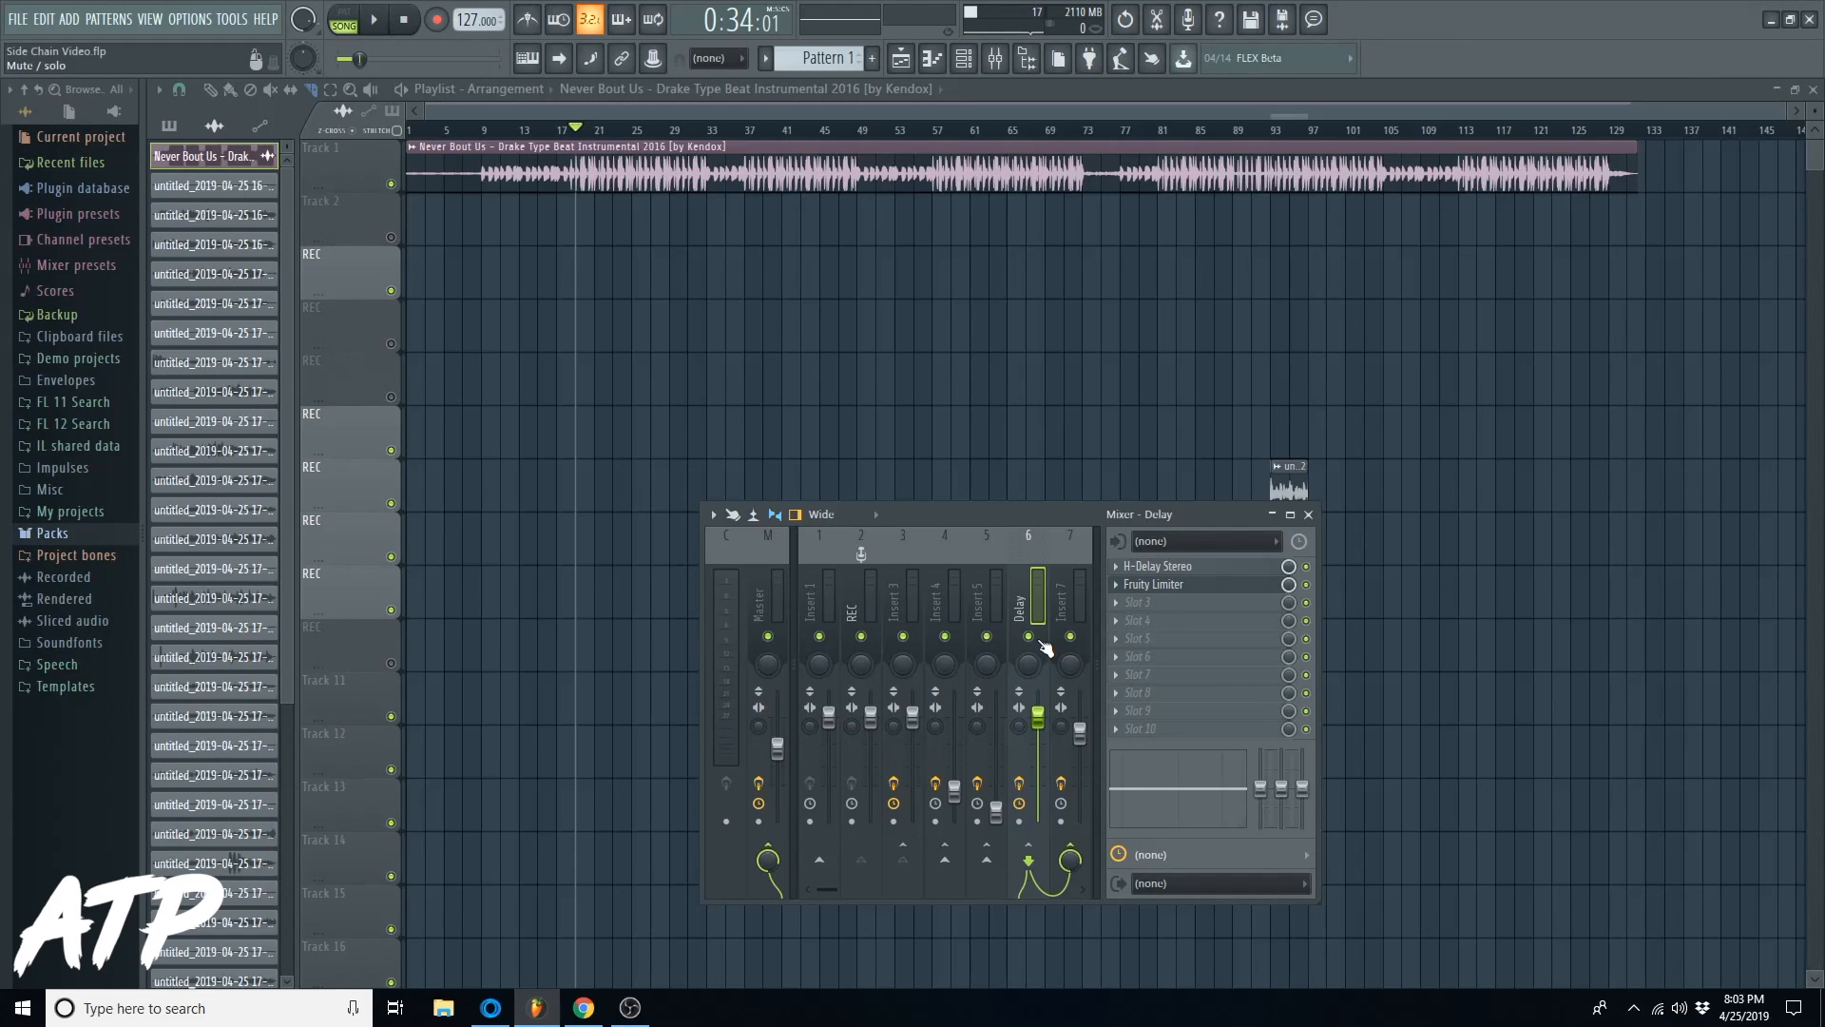
Step: Move the playhead to just before the vocal clips near bar 93 and audition that section
{"action": "left_click", "coordinate": [1270, 133]}
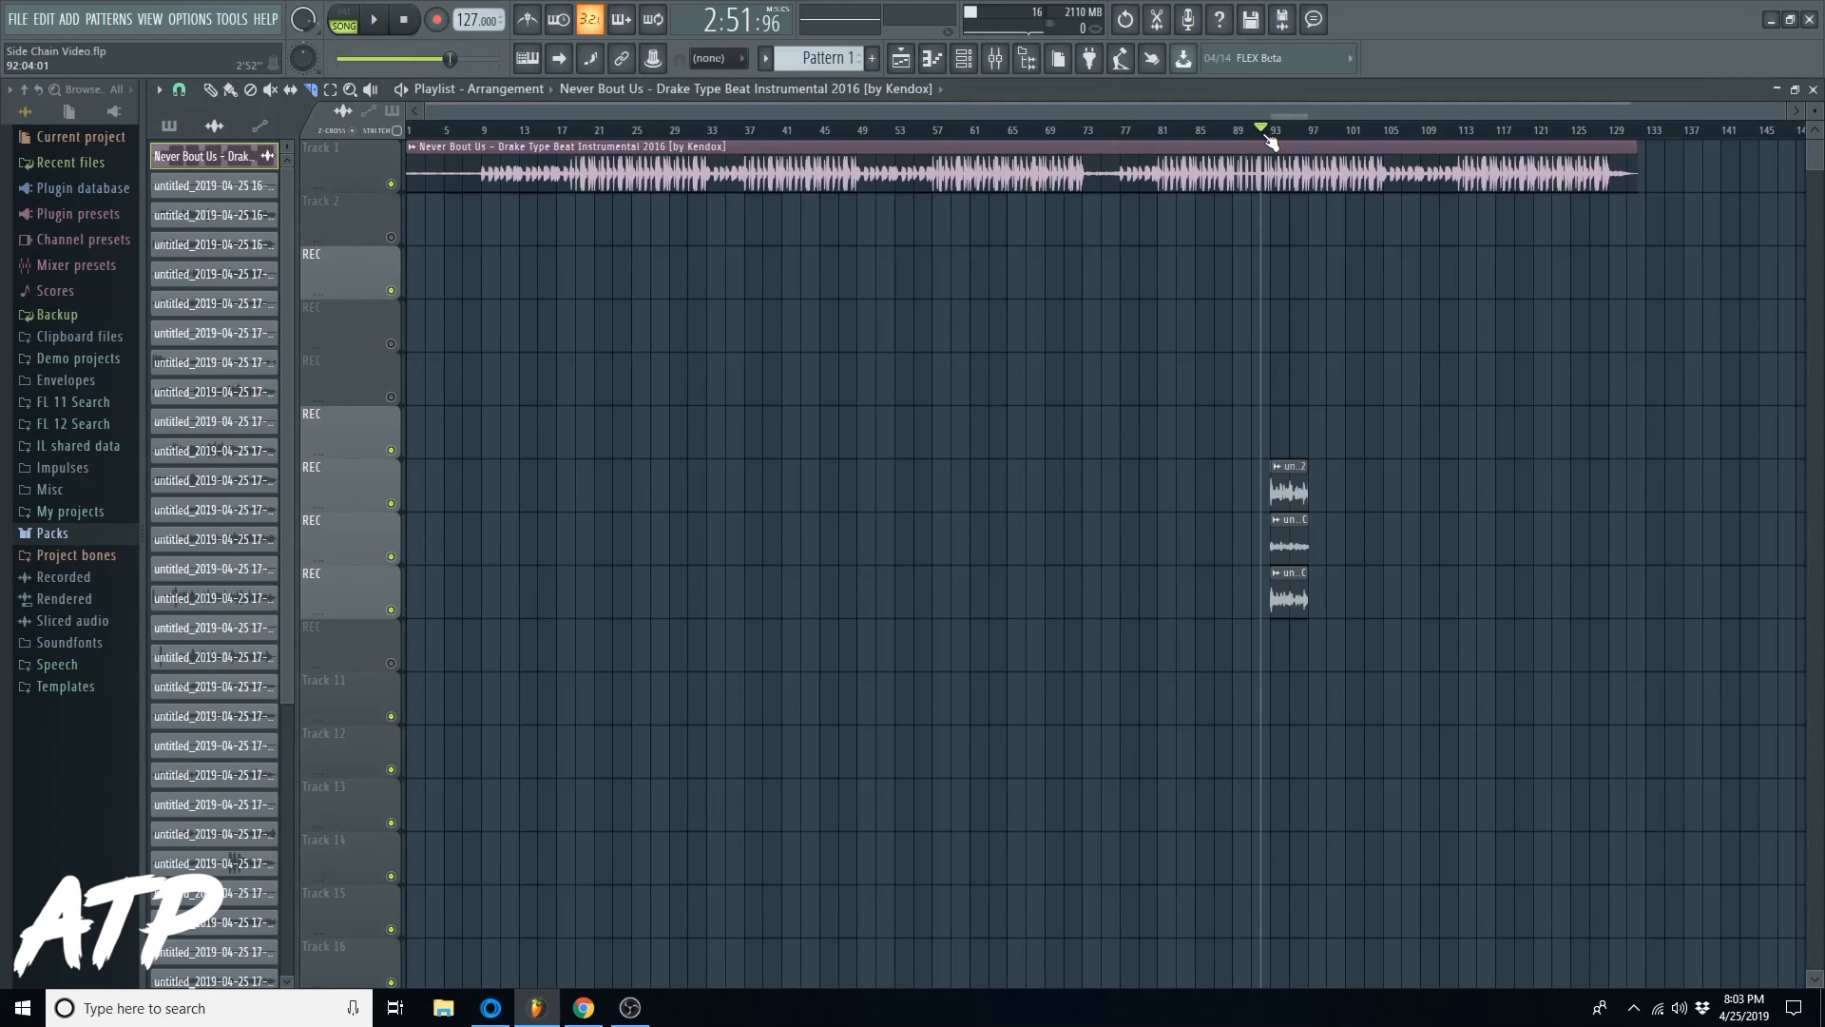
{"action": "key", "text": "space"}
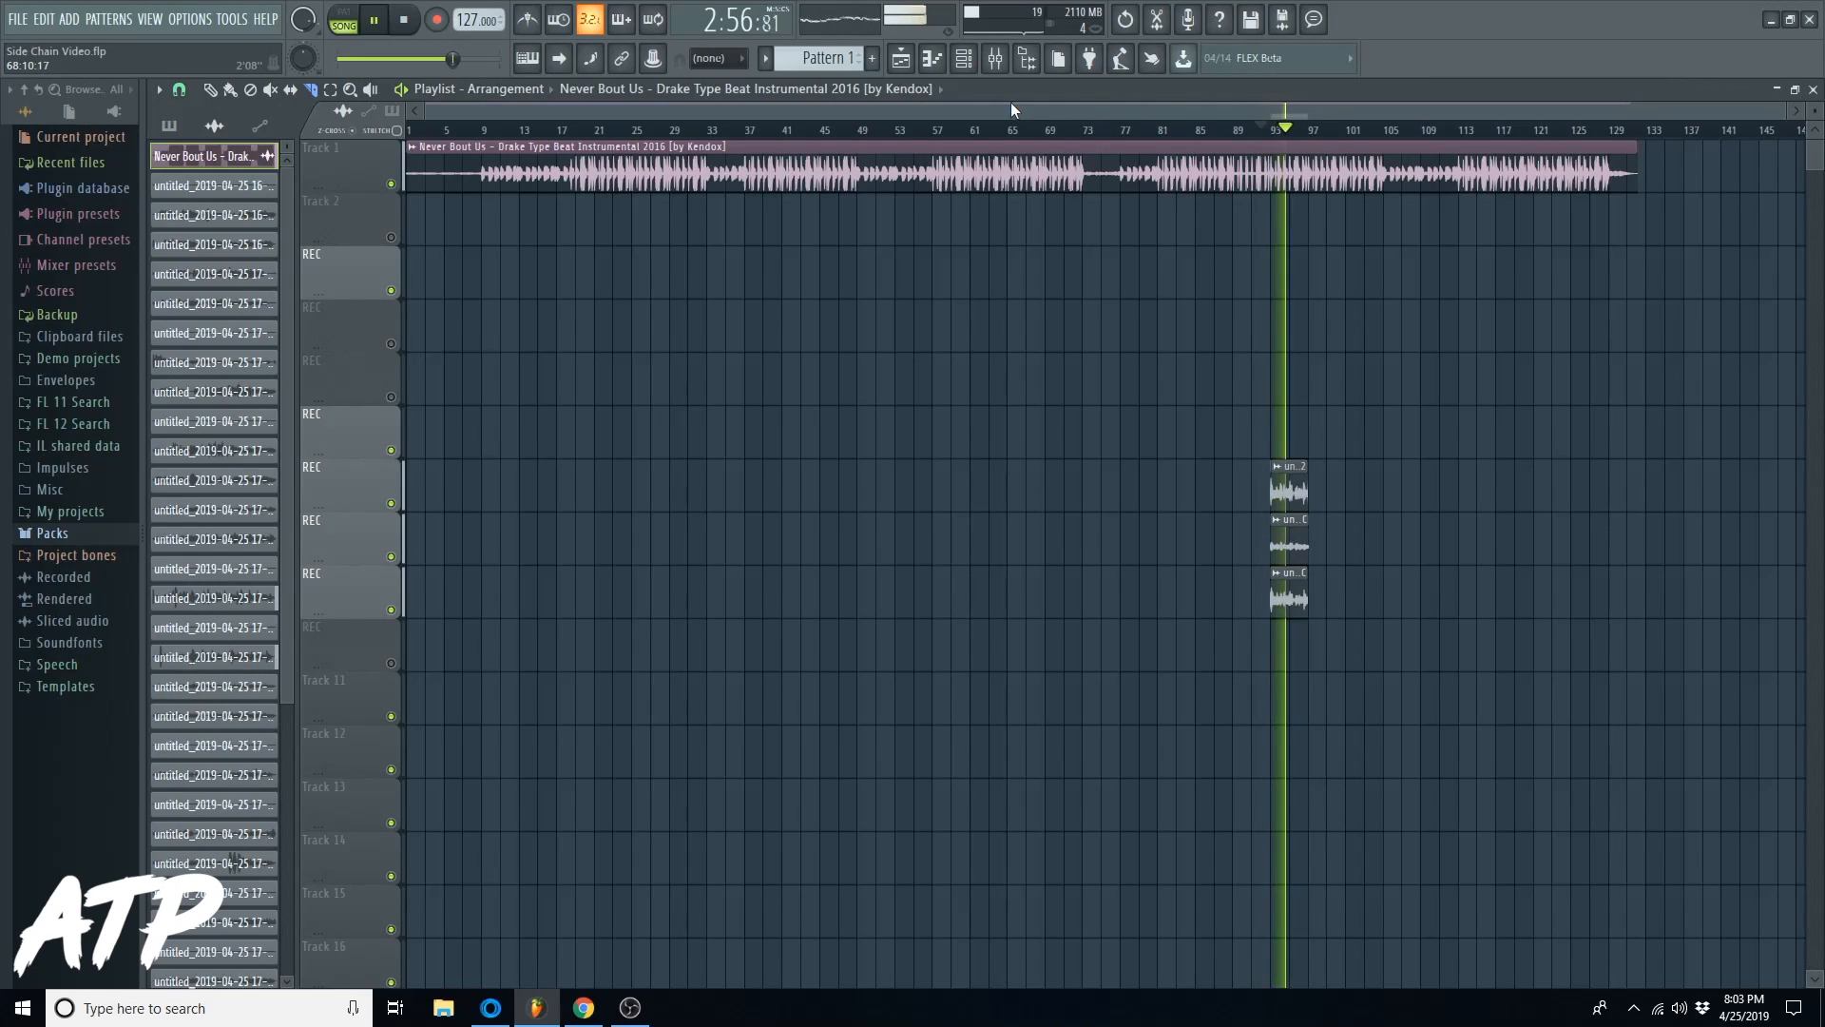
{"action": "key", "text": "space"}
Step: Open the mixer, bypass the Fruity Limiter on the Delay track, and audition the vocal section without sidechaining
{"action": "left_click", "coordinate": [994, 58]}
{"action": "left_click", "coordinate": [1029, 636]}
{"action": "key", "text": "space"}
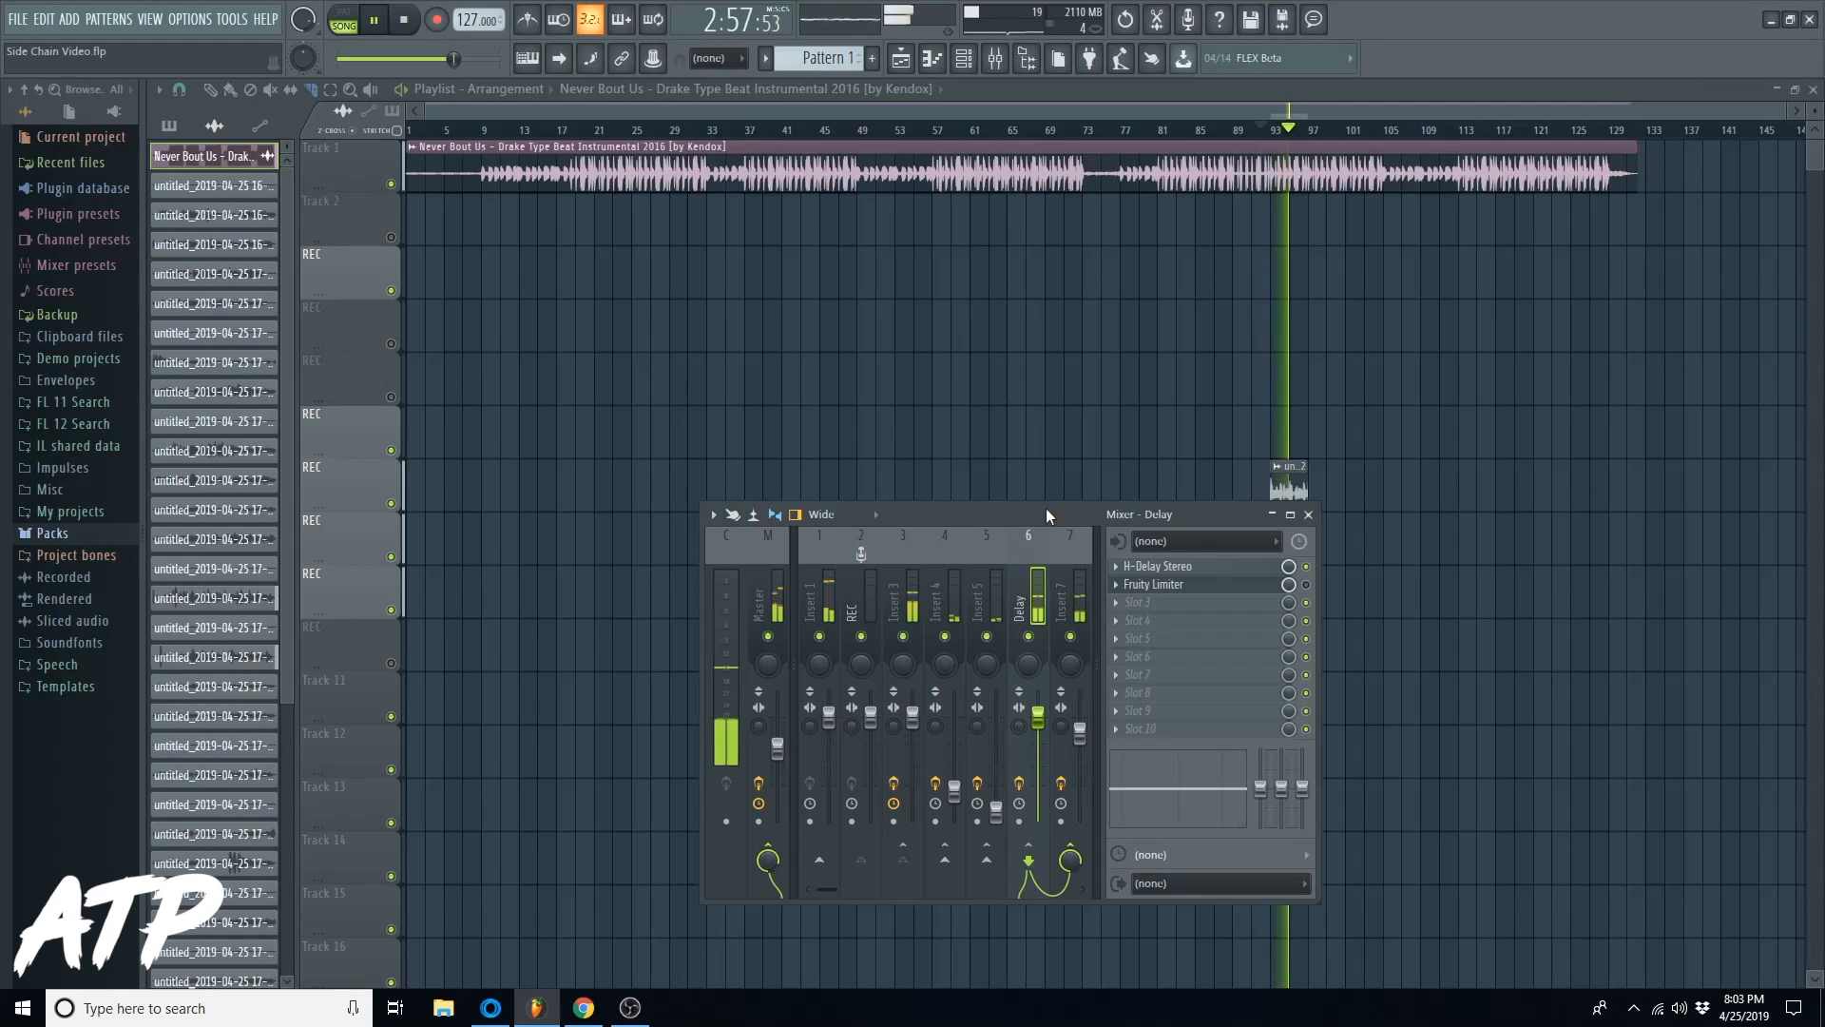
{"action": "key", "text": "space"}
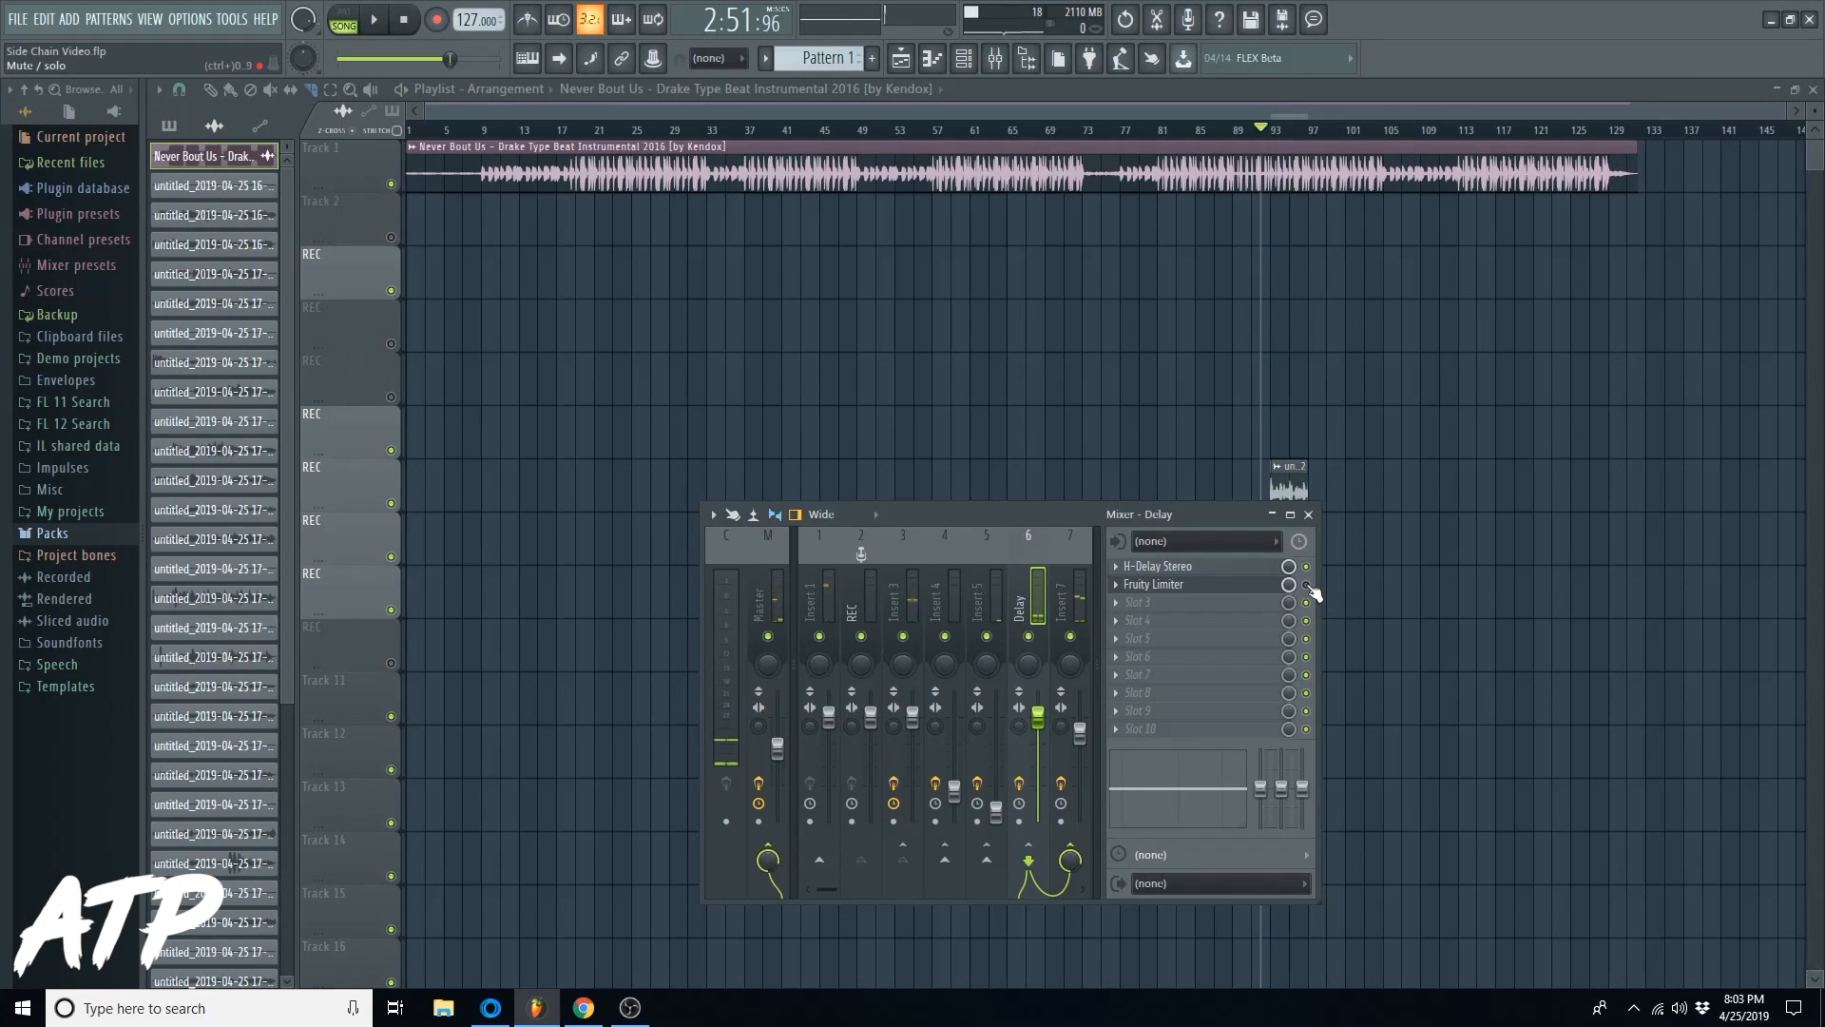
Step: Re-enable the Delay track's Fruity Limiter and play the same vocal section with sidechaining for comparison
{"action": "key", "text": "space"}
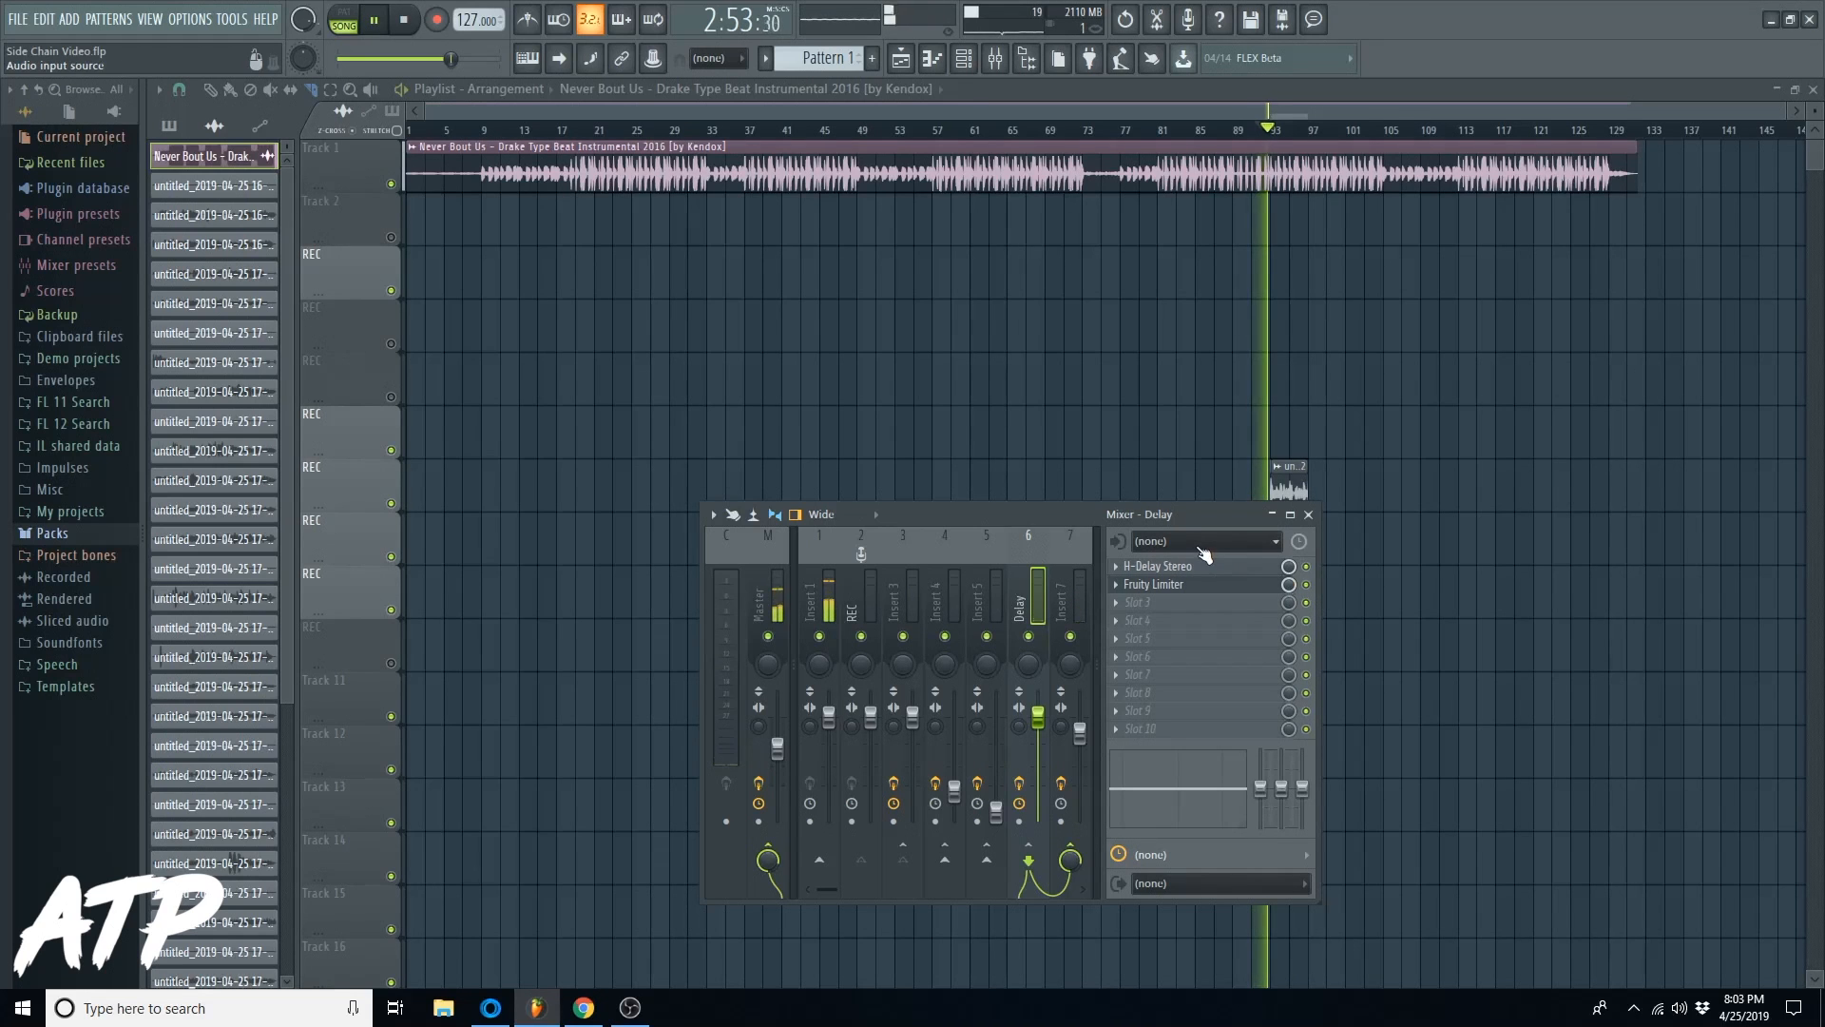
{"action": "left_click_drag", "start_coordinate": [1072, 514], "coordinate": [961, 494]}
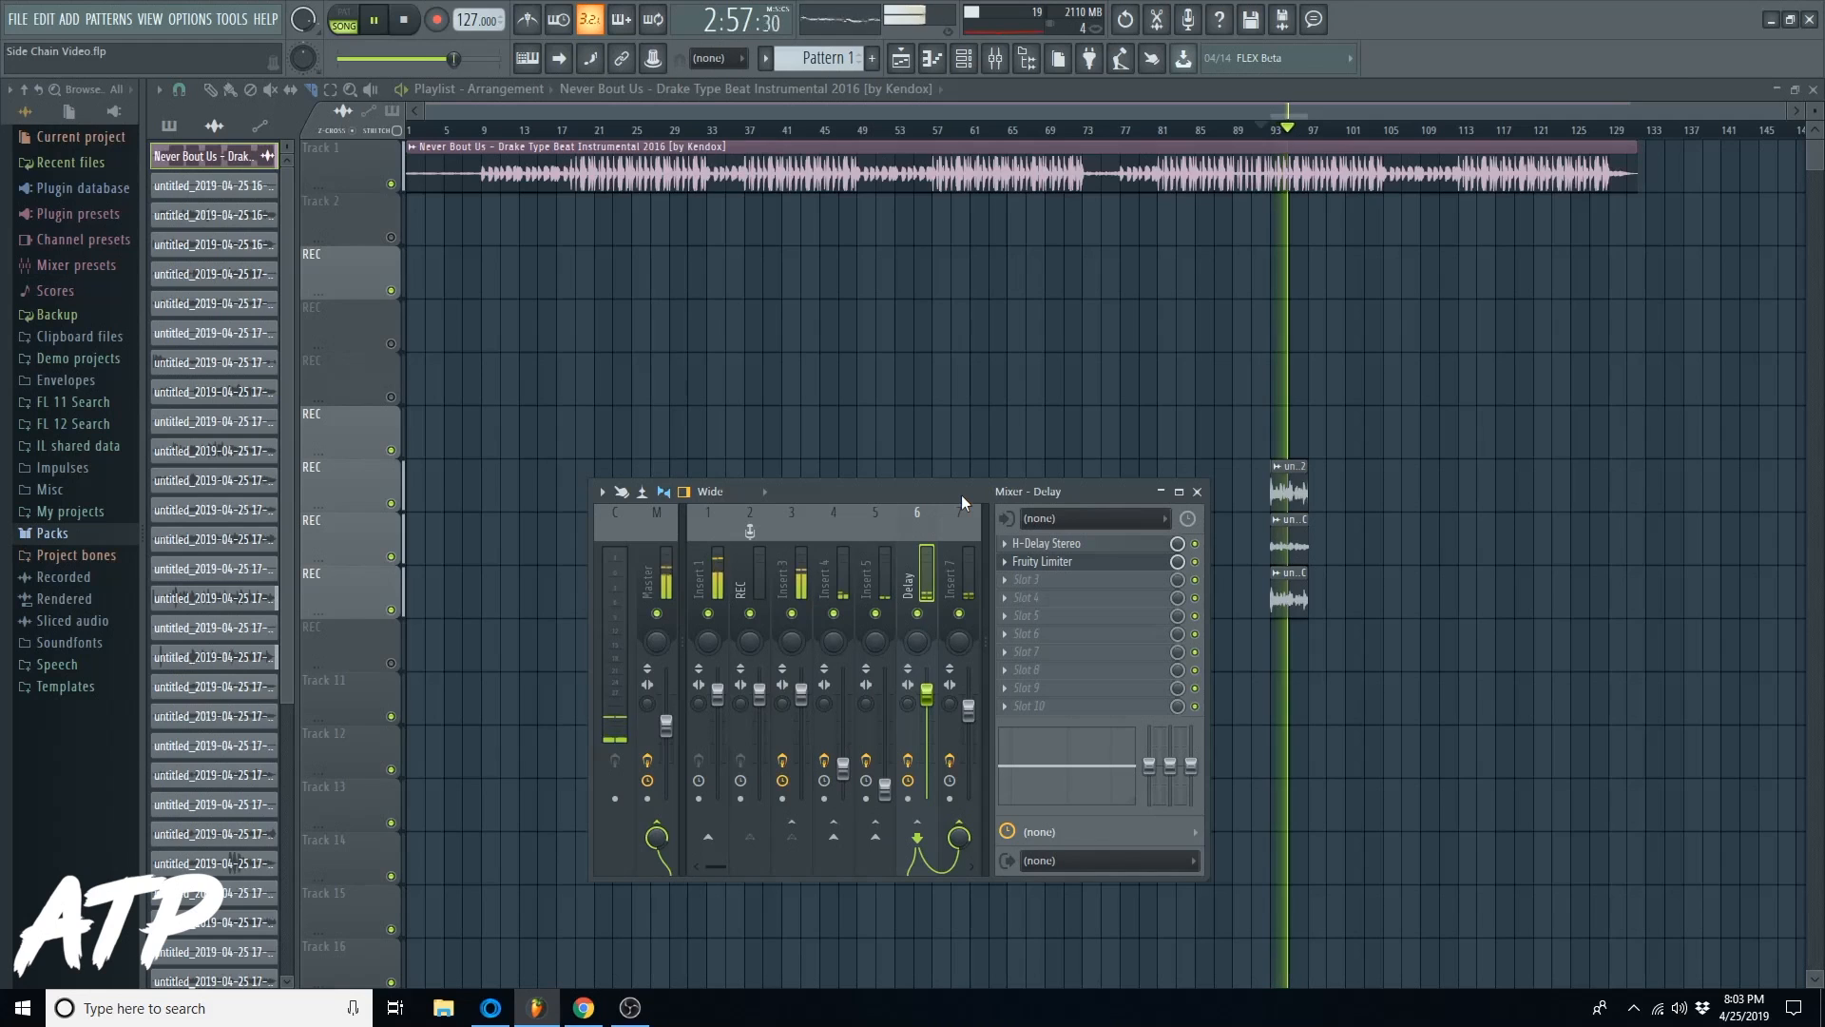